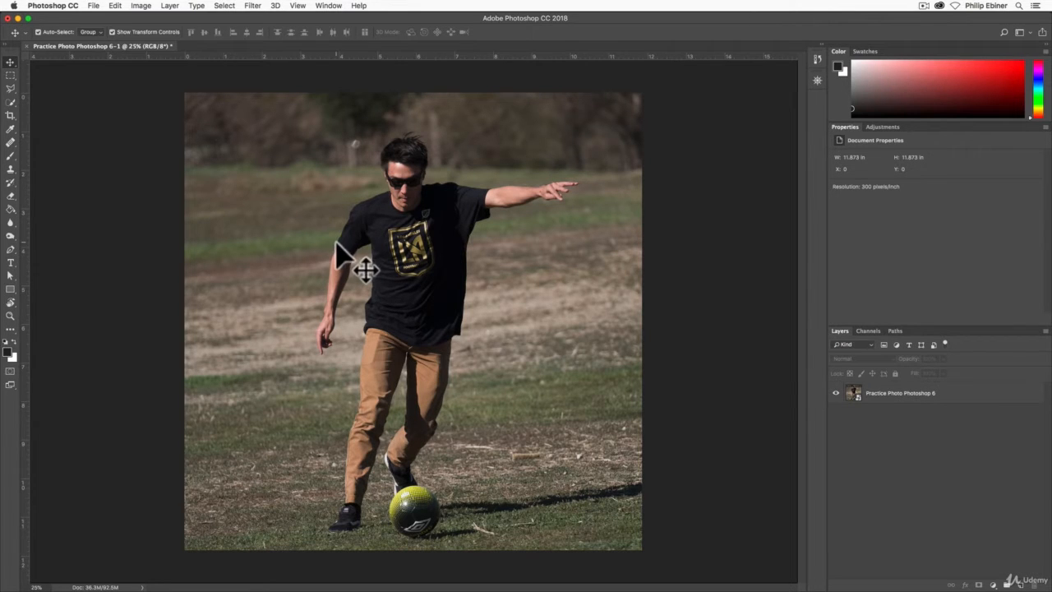
Step: Open the file Practice Photo Photoshop 8.JPG from the Finder as its own Photoshop document
key("super+Tab")
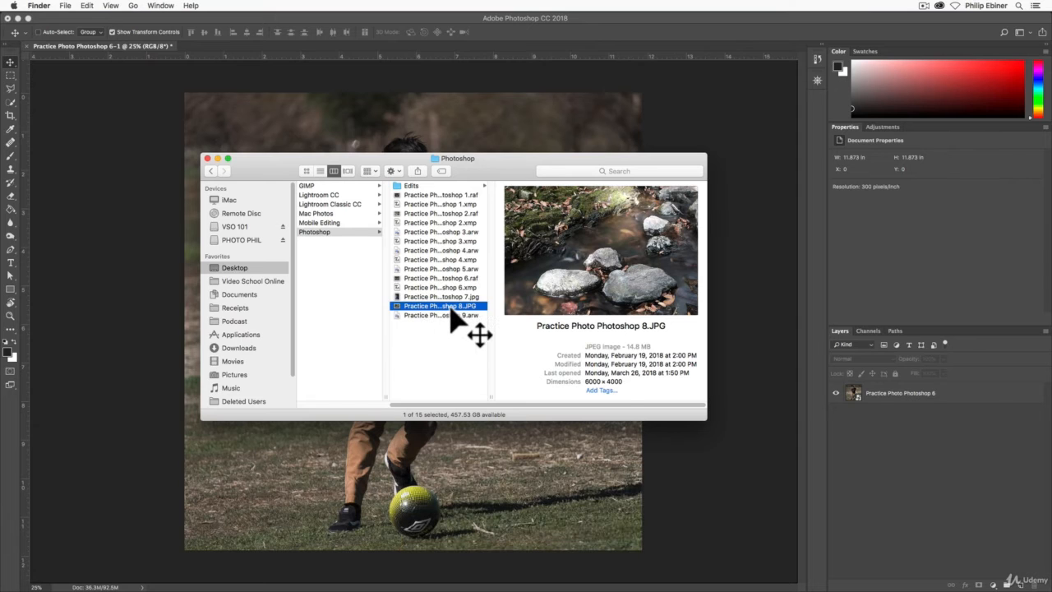
left_click_drag(456, 309, 454, 576)
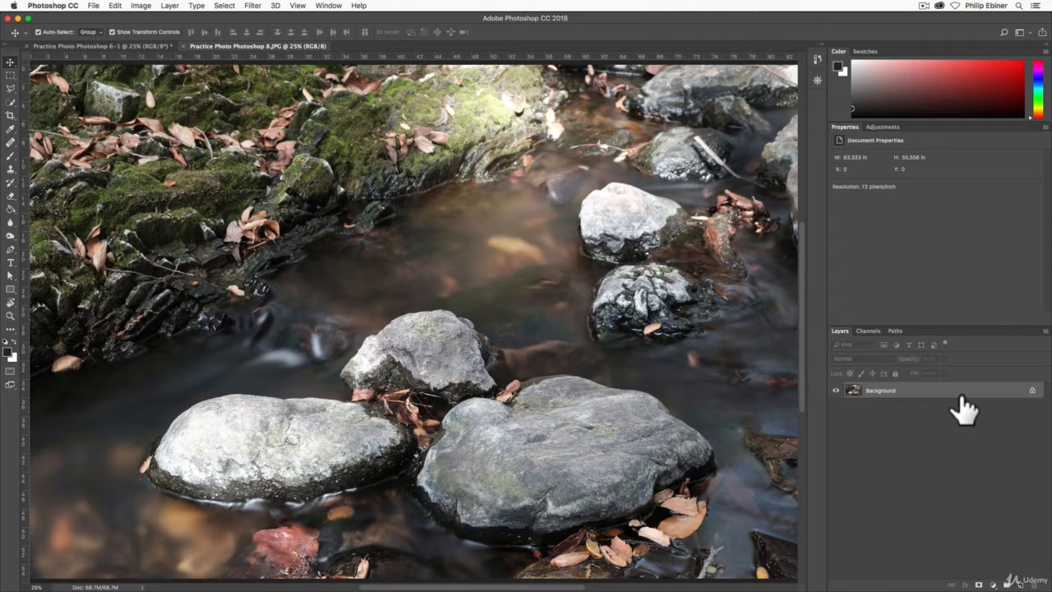
Step: Try converting the Background layer to a smart object, look at the available filters, and undo the conversion
right_click(905, 390)
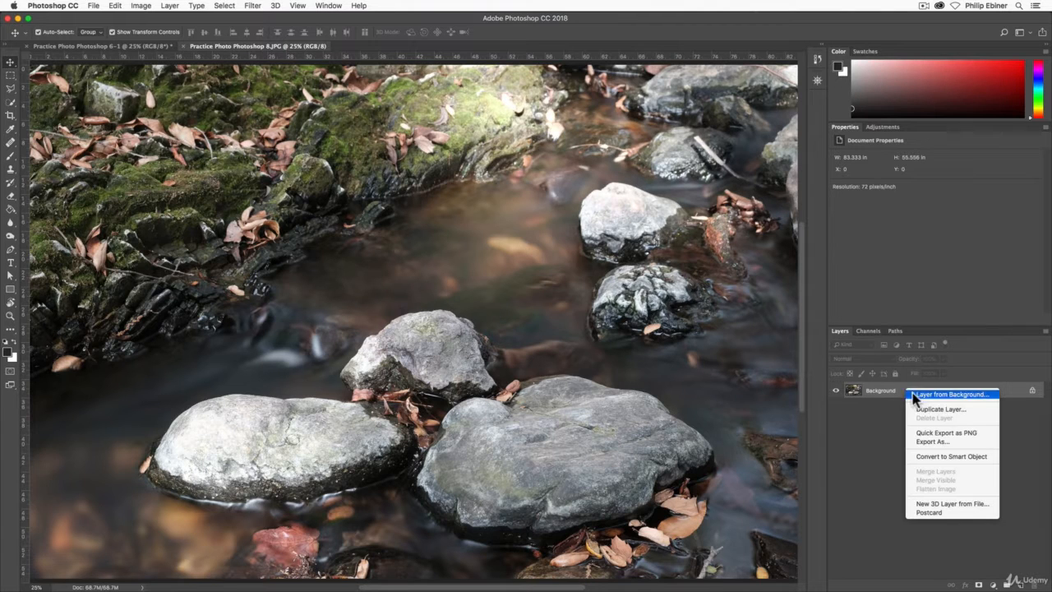
left_click(934, 459)
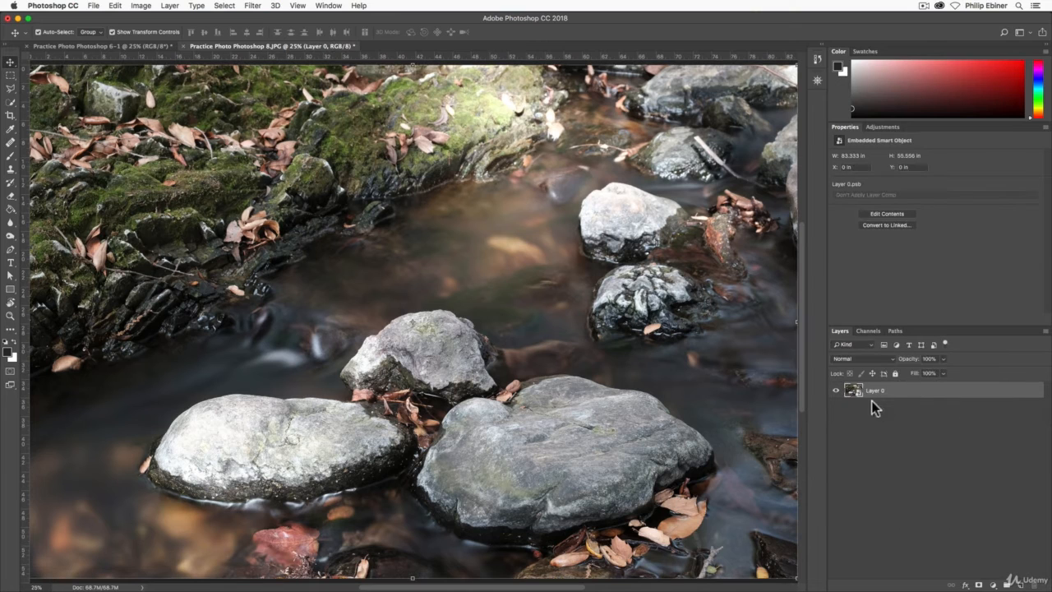
left_click(255, 6)
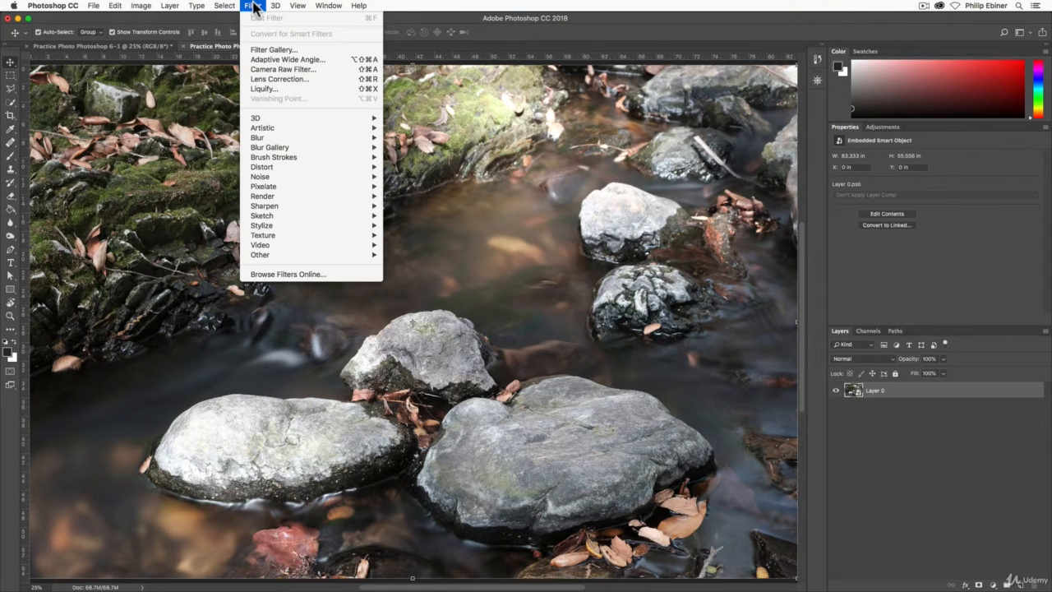
left_click(909, 443)
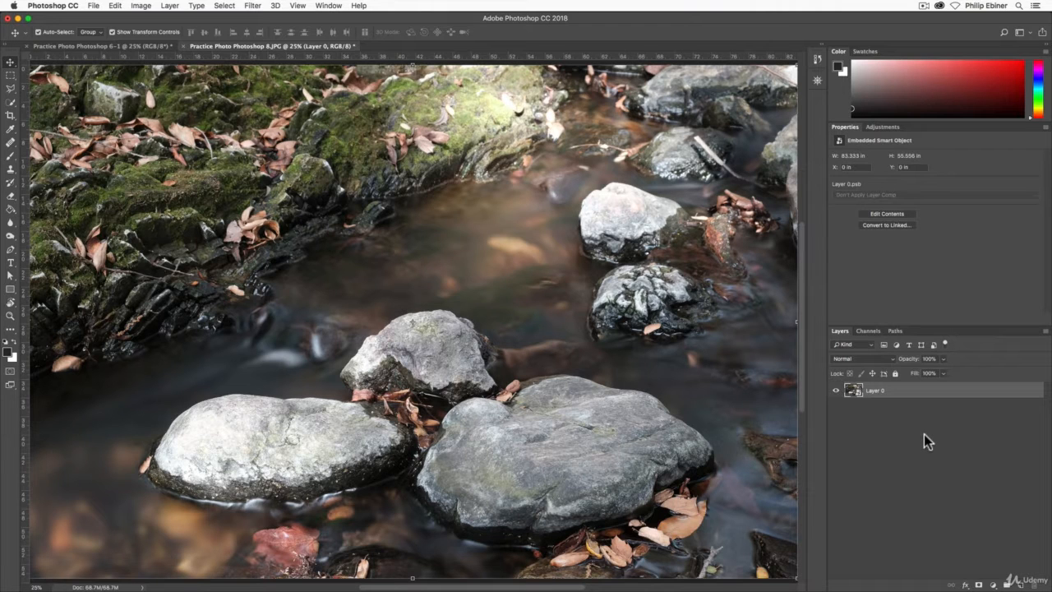
key("super+z")
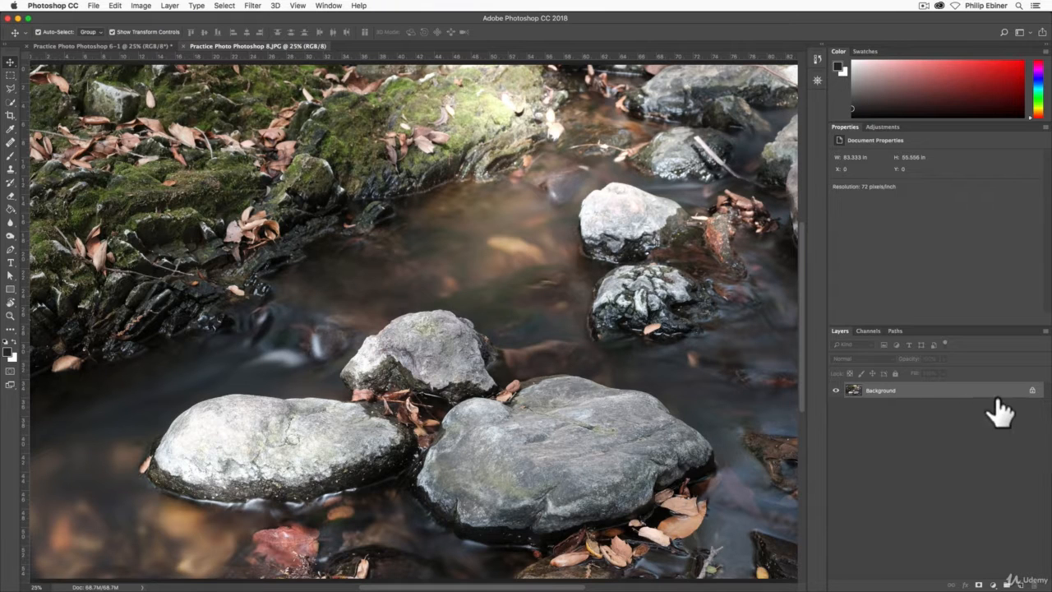
Step: Apply a direct Brightness/Contrast adjustment to the Background layer with brightness 89 and contrast 100
left_click(140, 6)
mouse_move(171, 34)
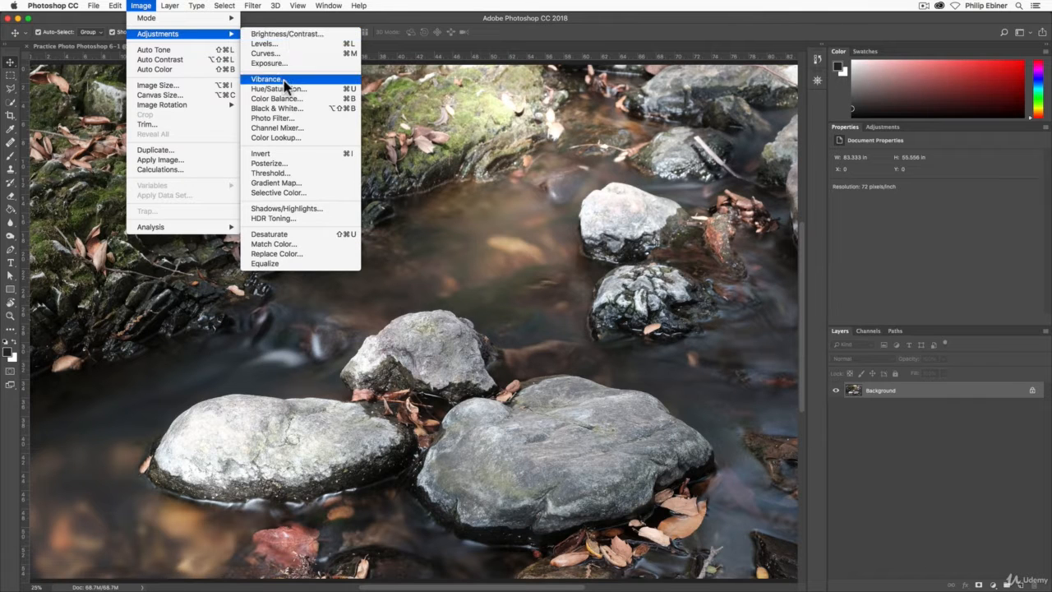
left_click(290, 34)
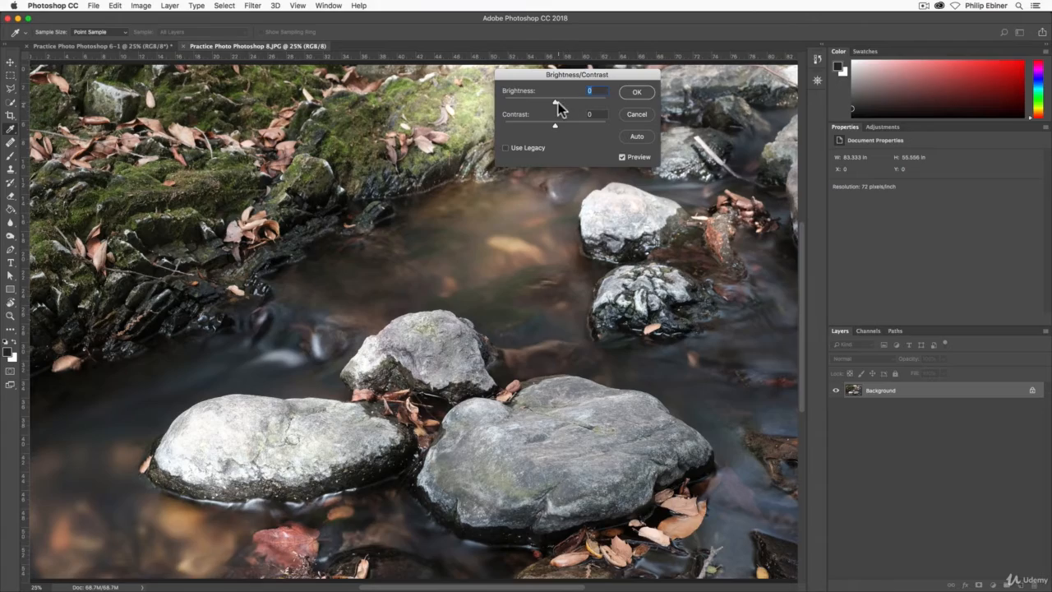
left_click_drag(556, 101, 624, 127)
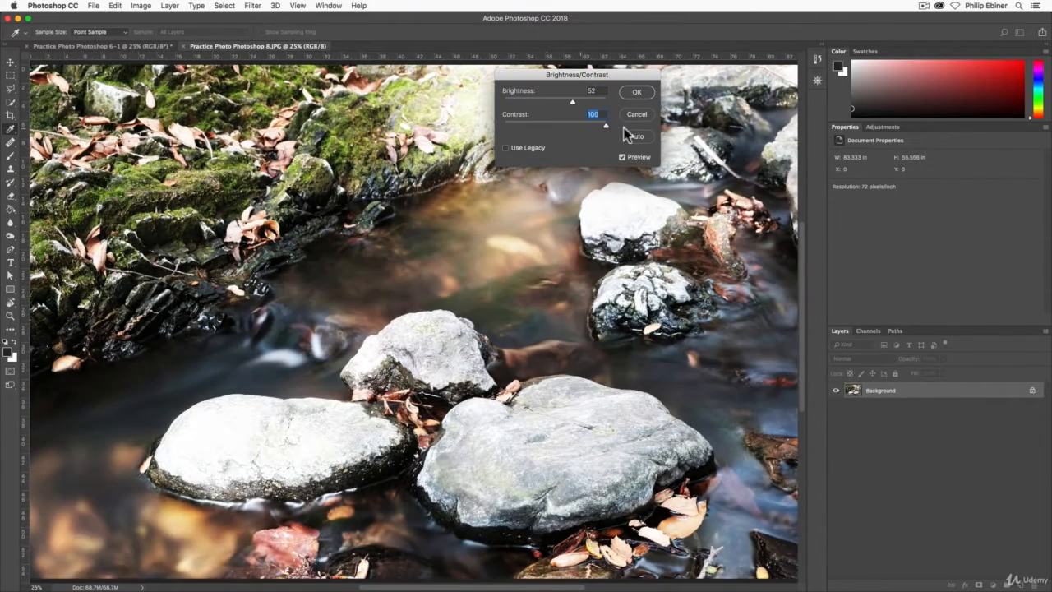
mouse_move(574, 102)
left_mouse_down()
mouse_move(616, 101)
mouse_move(585, 102)
left_mouse_up()
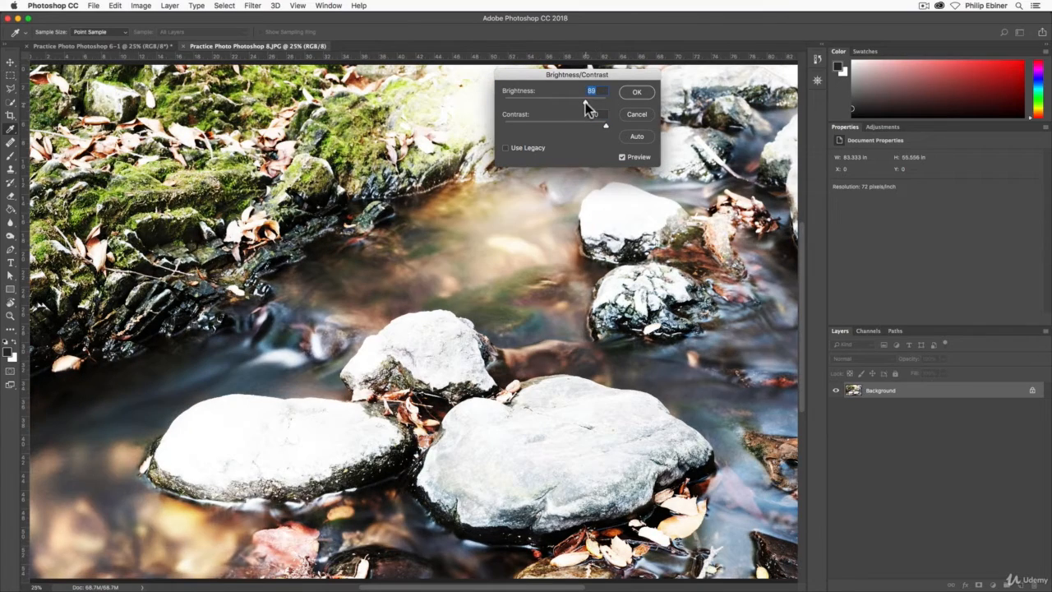
left_click(639, 92)
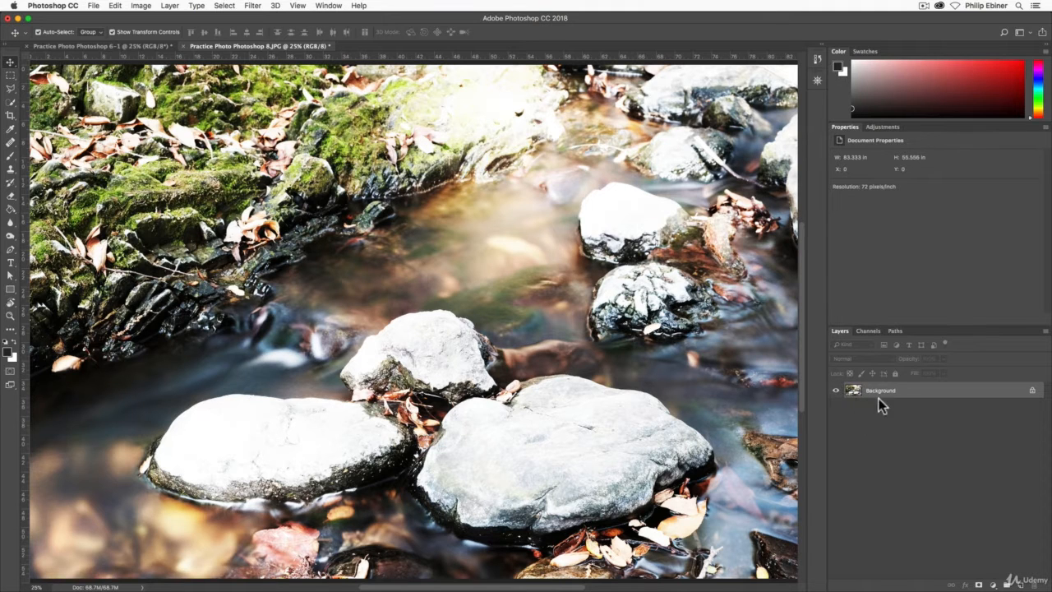
Step: Start a Photo Filter adjustment on the Background layer using Warming Filter (81) at 52% density
left_click(167, 6)
mouse_move(141, 6)
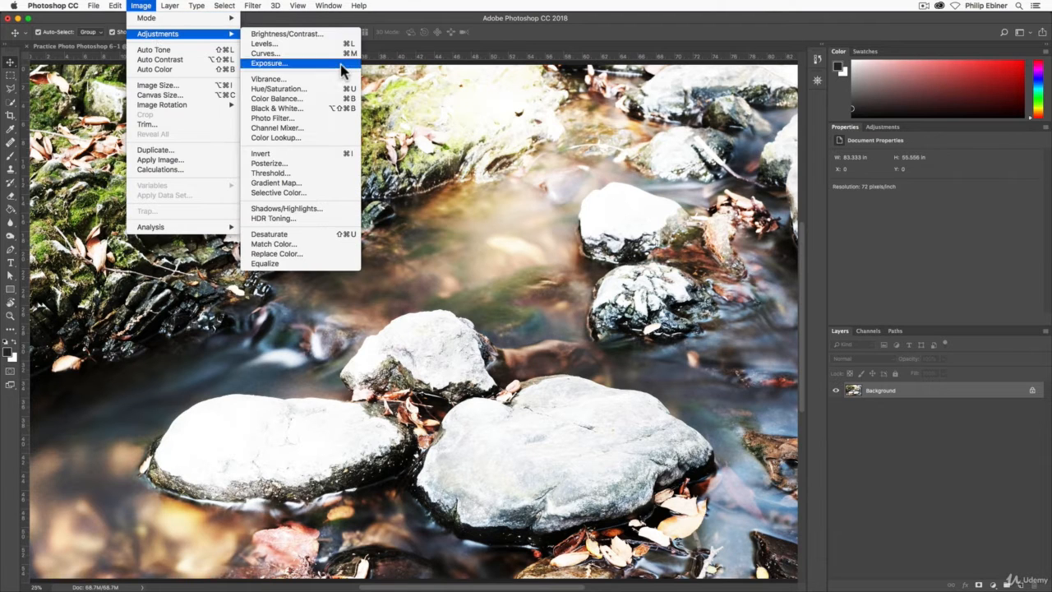
left_click(278, 118)
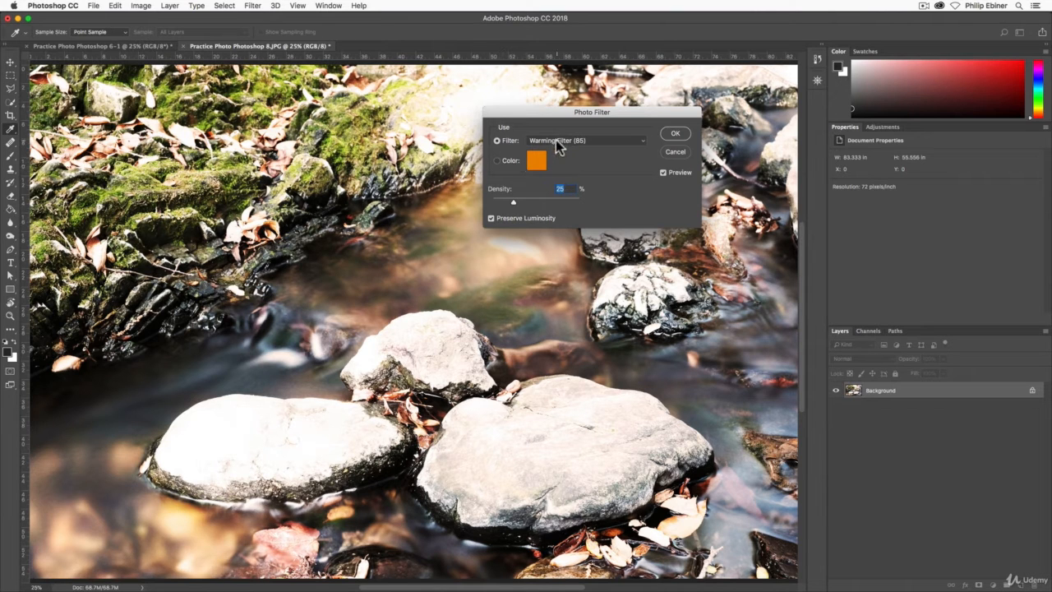
left_click(558, 142)
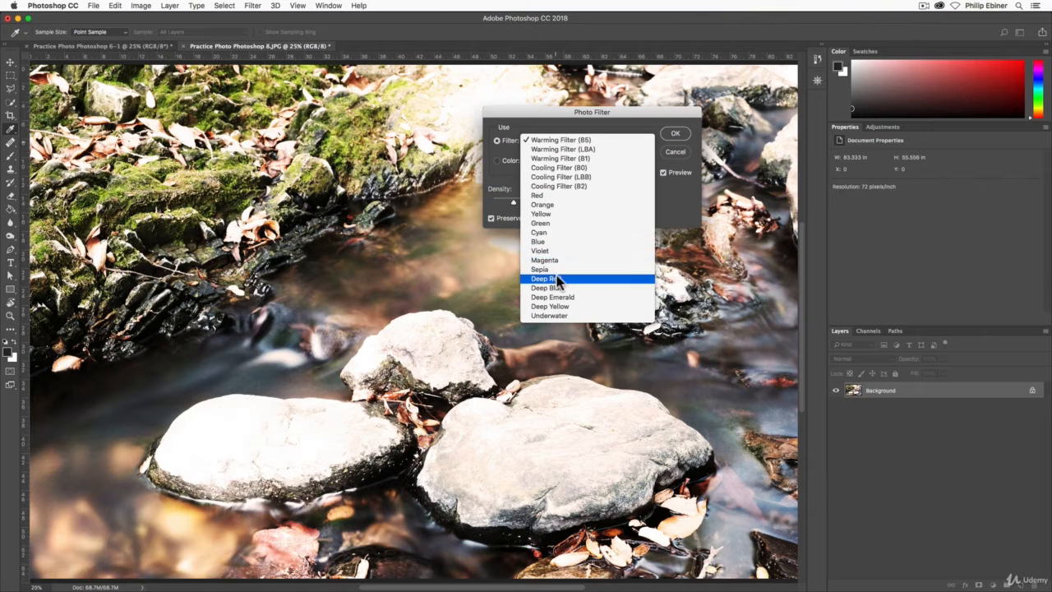
left_click(567, 158)
left_click_drag(513, 203, 543, 204)
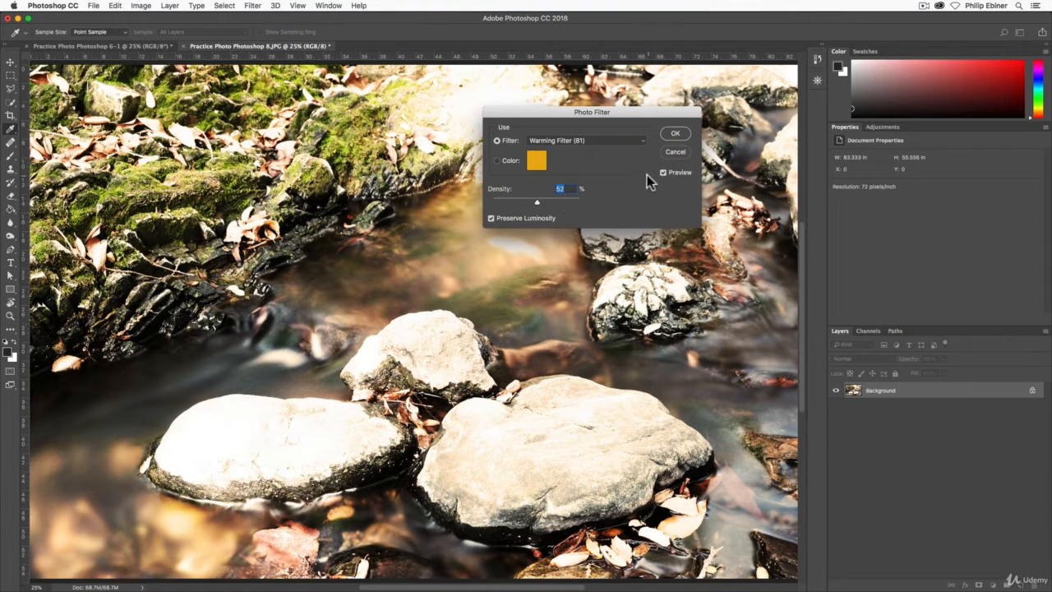
Step: Try the custom blue #1383eb in the Photo Filter, switch back to Warming Filter (81), and apply it
left_click(512, 164)
left_click(536, 161)
left_click(908, 339)
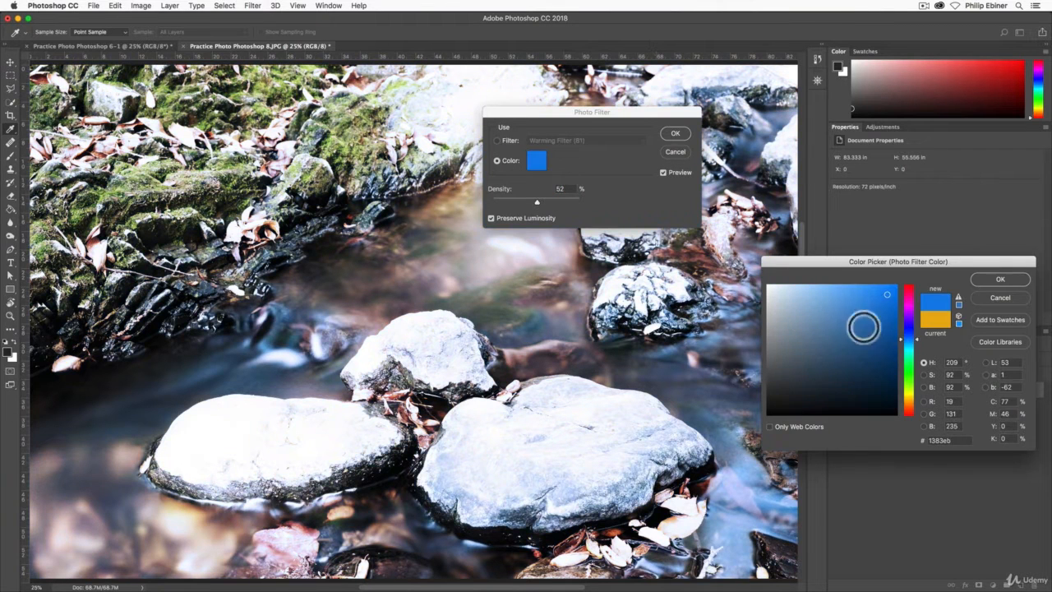
left_click(1001, 280)
left_click(496, 140)
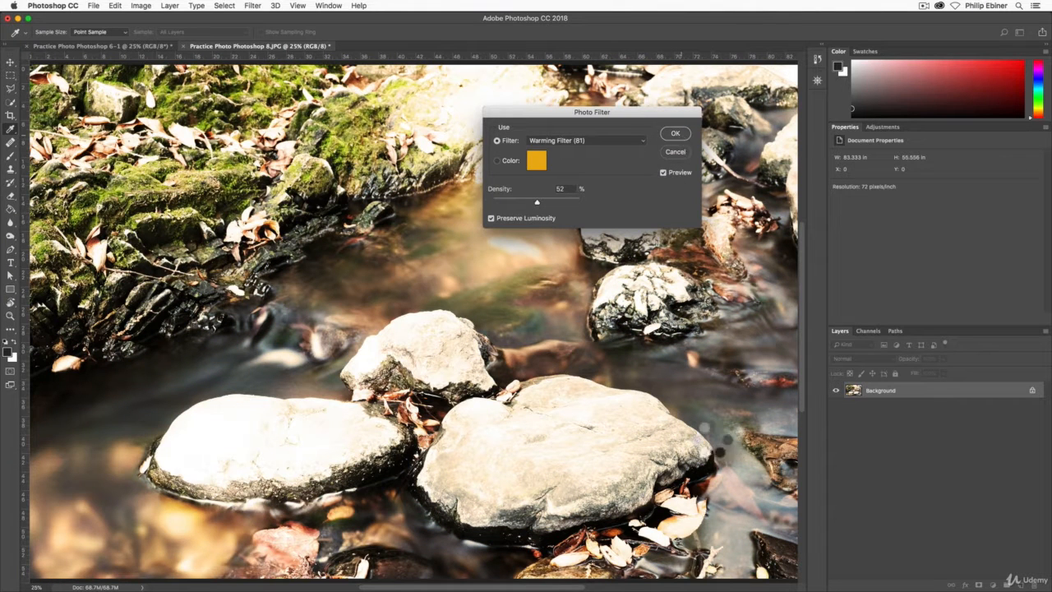
left_click(676, 134)
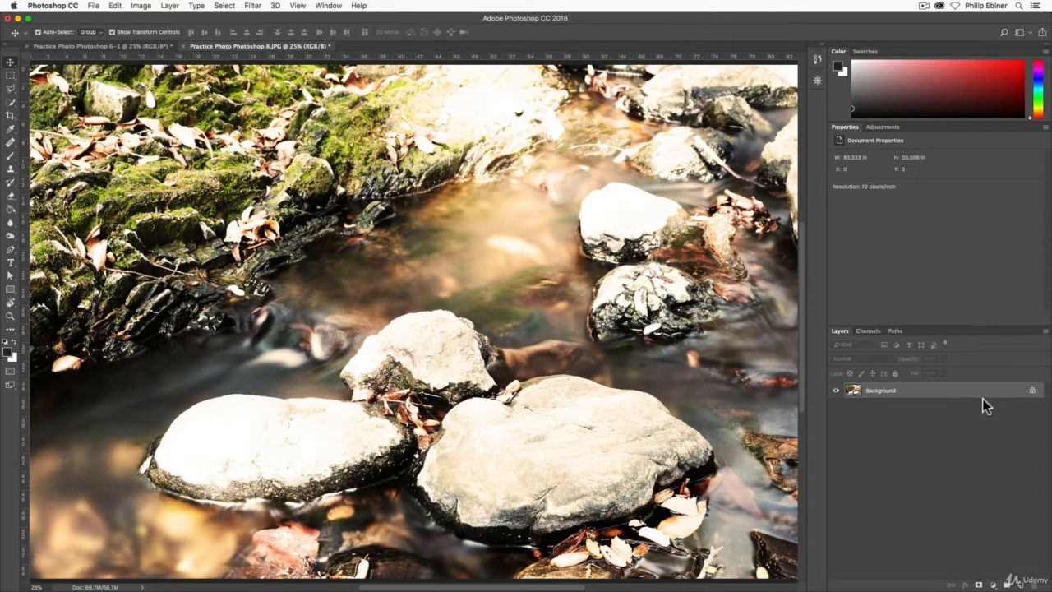
Step: Apply a second Brightness/Contrast adjustment to the Background layer with brightness -89
left_click(140, 5)
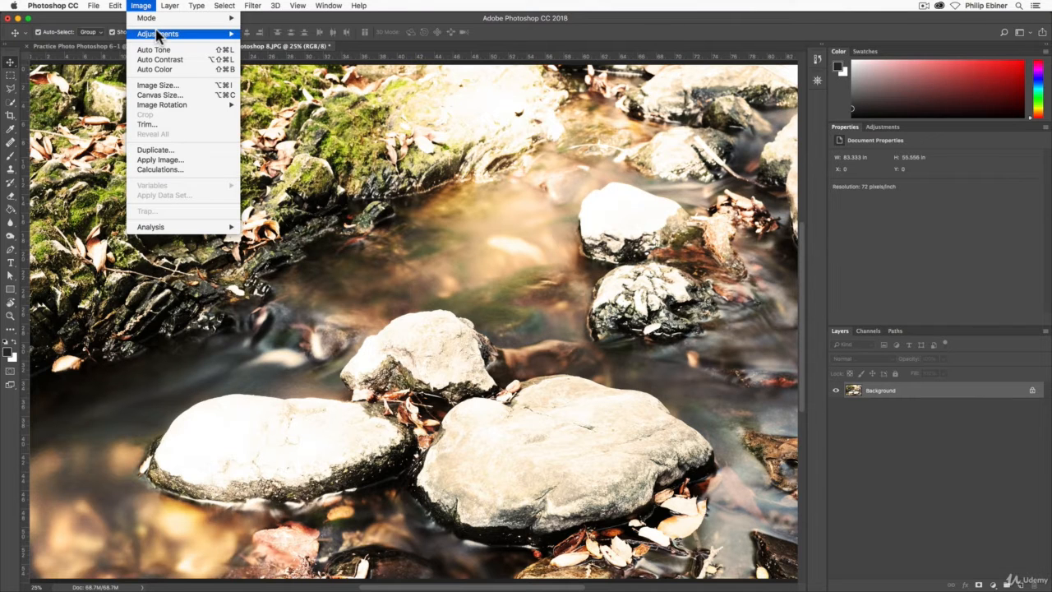
left_click(261, 31)
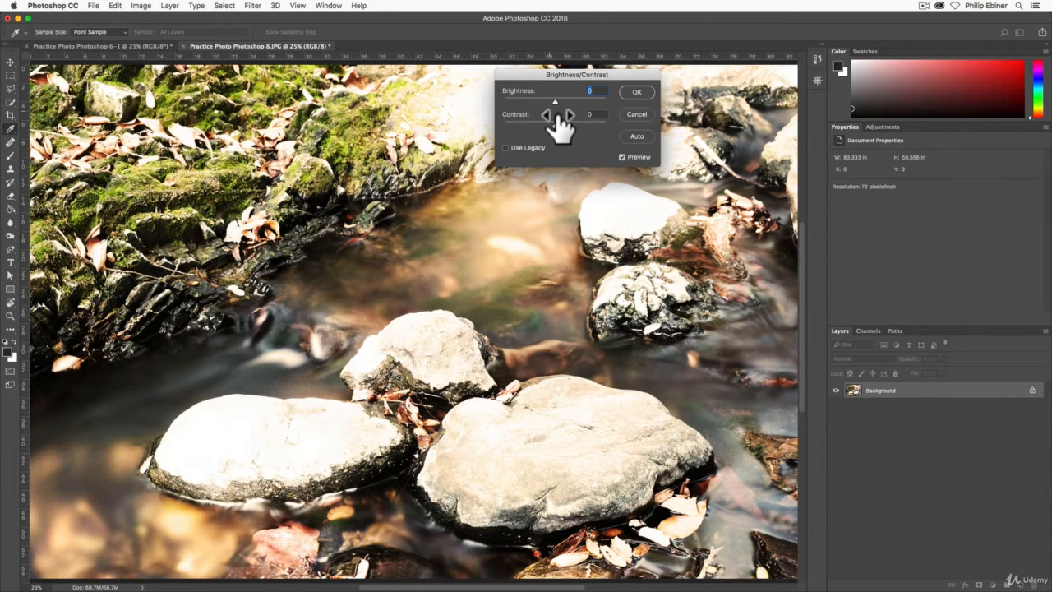
left_click_drag(555, 103, 525, 103)
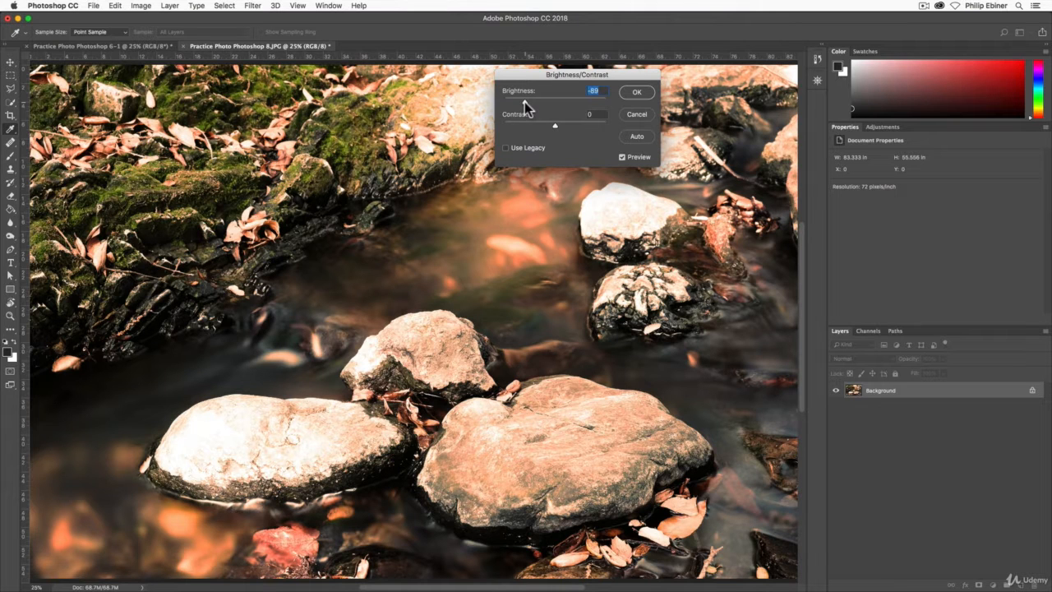
left_click(637, 92)
key("v")
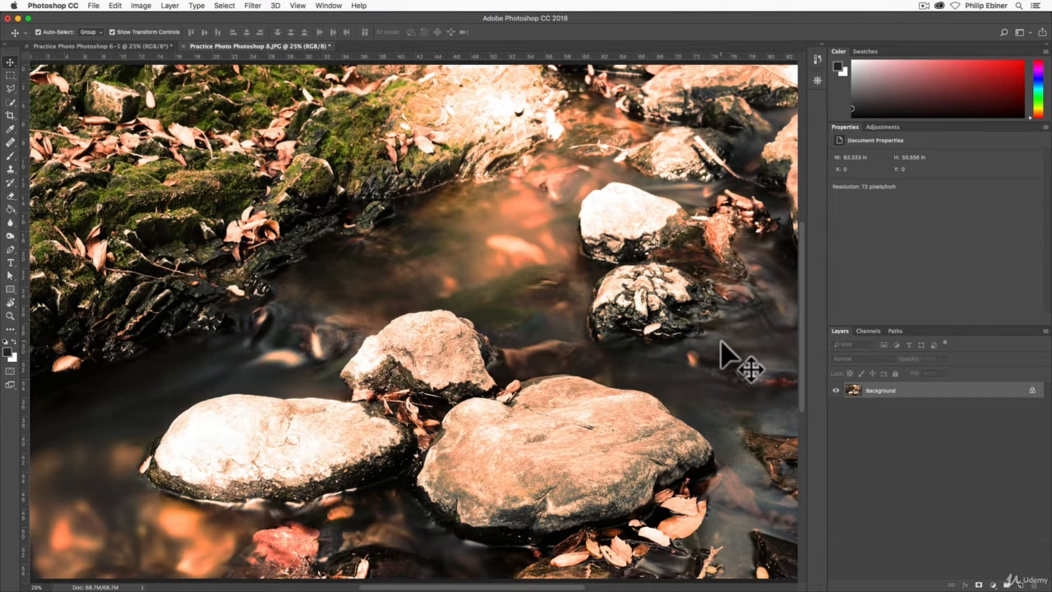
Step: Show the document's history, enlarge its list to view every recorded state, and find where History is enabled
left_click(818, 59)
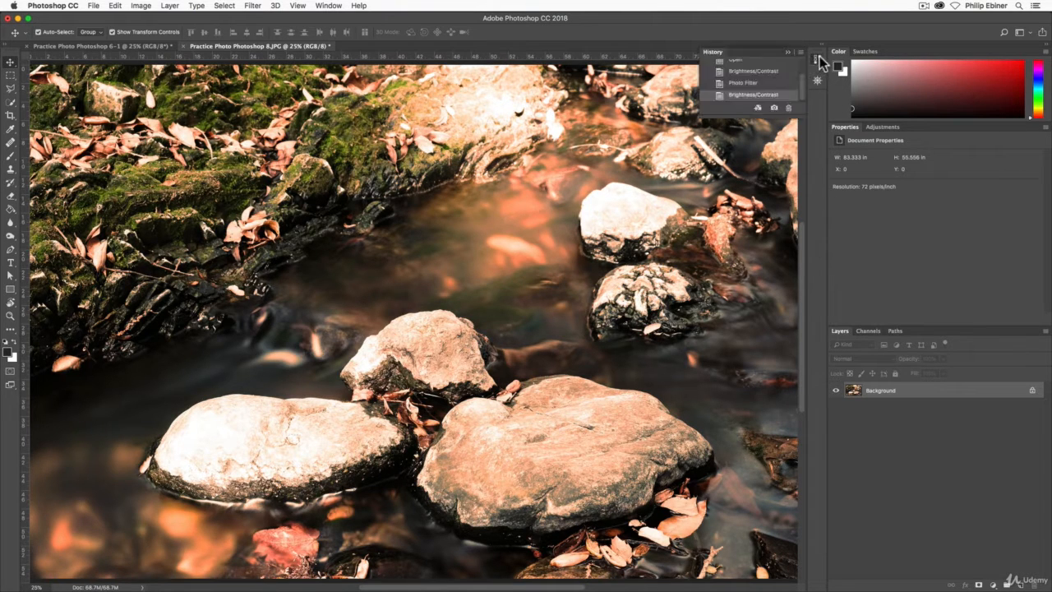
left_click_drag(791, 115, 791, 234)
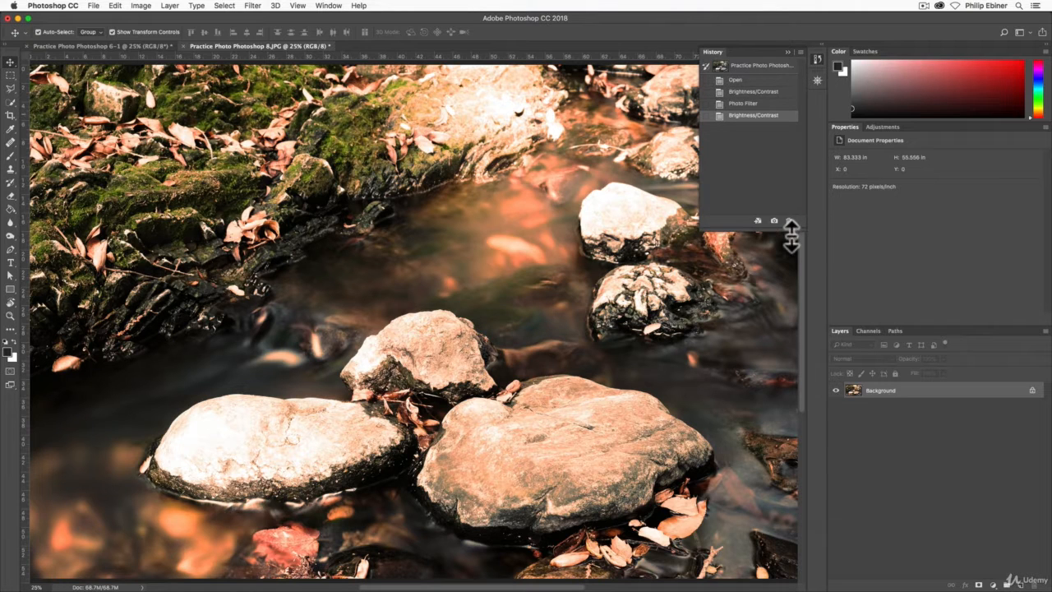
left_click(323, 6)
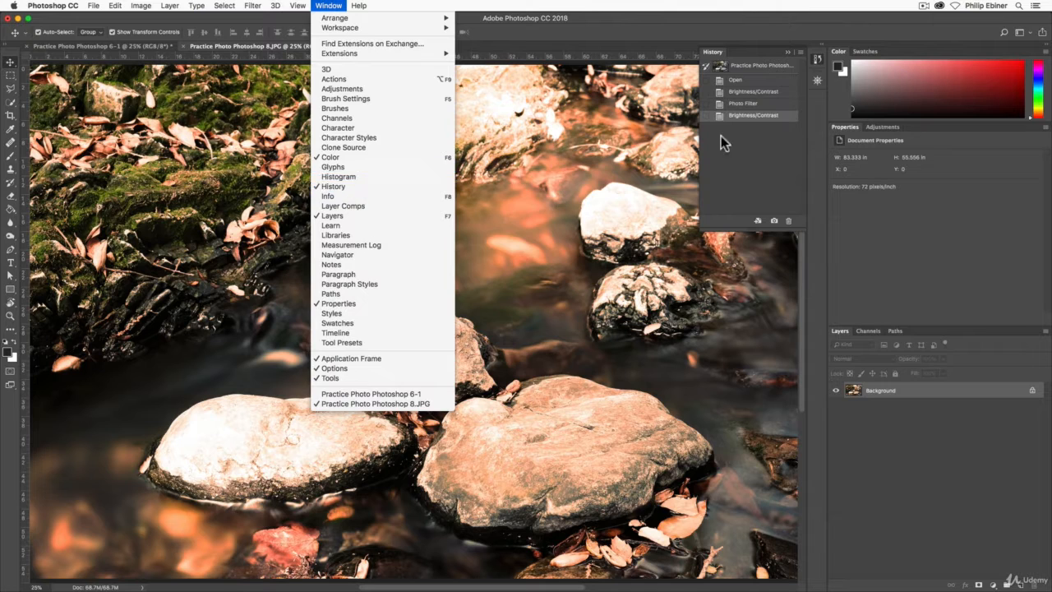
left_click(744, 148)
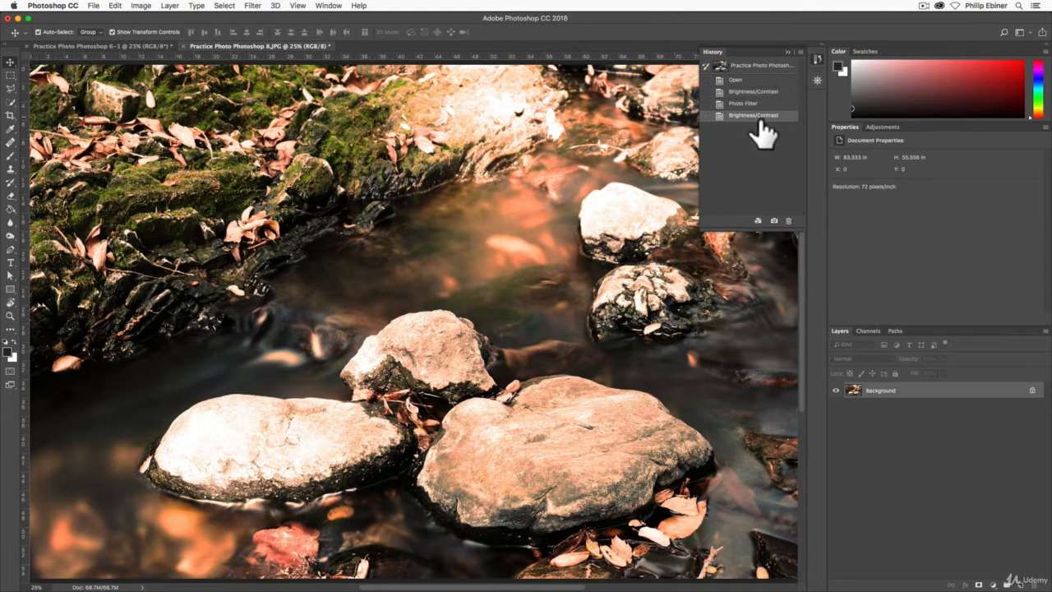
Step: Go back to the first Brightness/Contrast history state, delete it along with the later states, and collapse the history
left_click(760, 91)
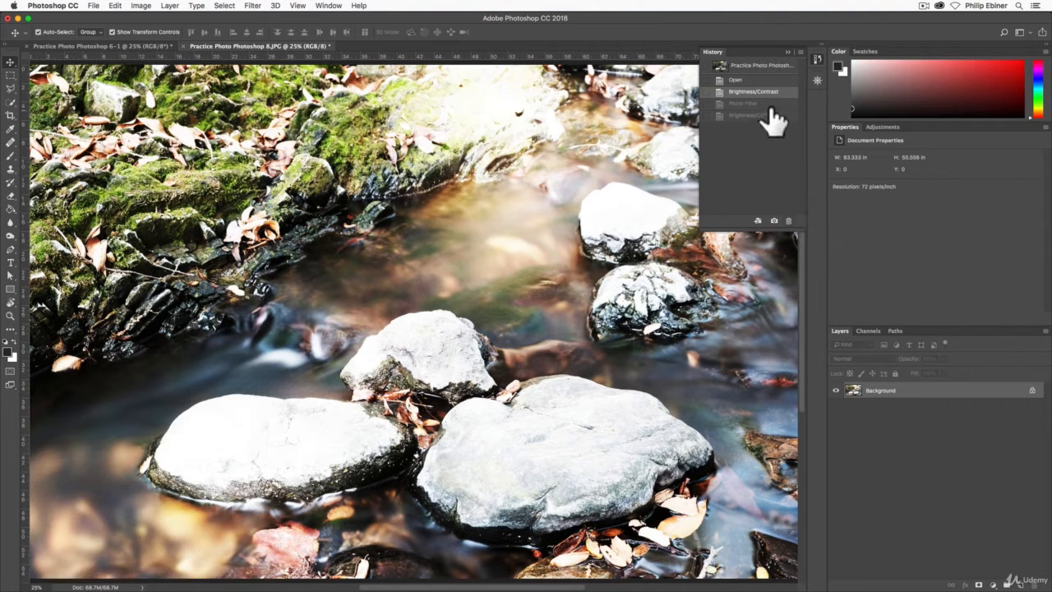
left_click(789, 221)
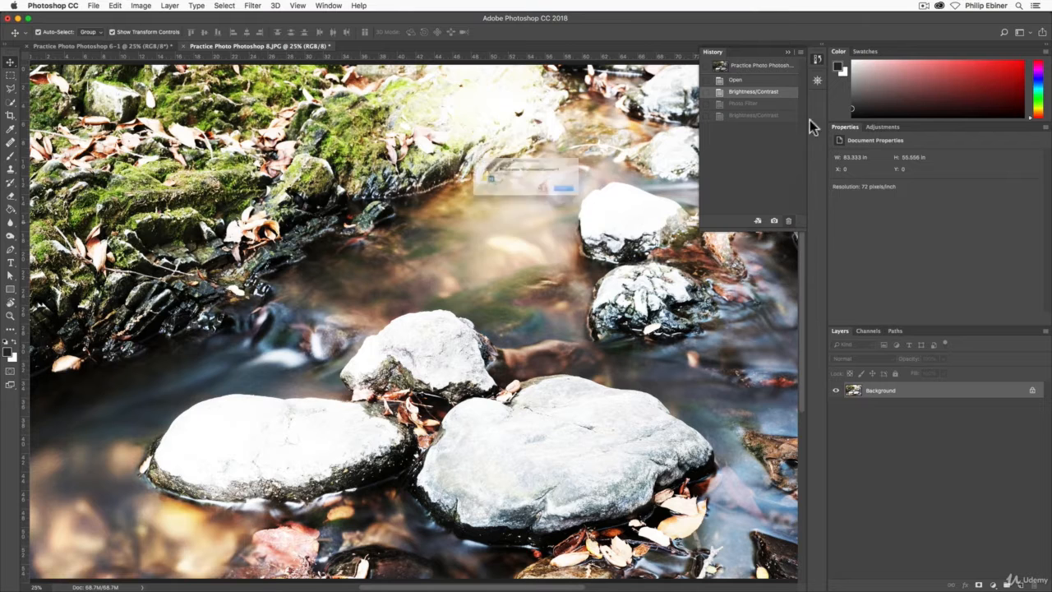
left_click(612, 200)
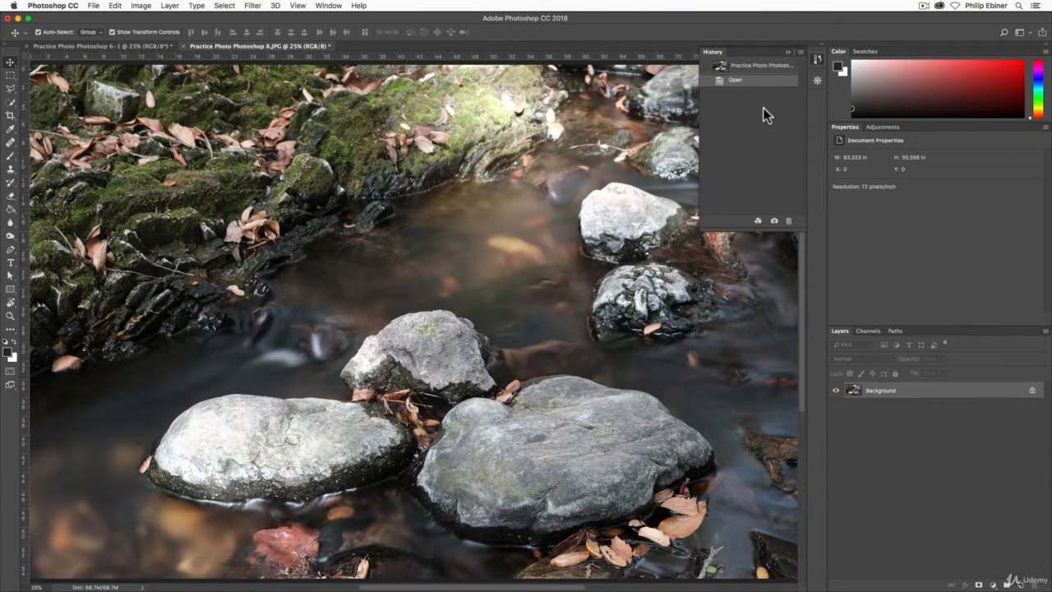
left_click(817, 61)
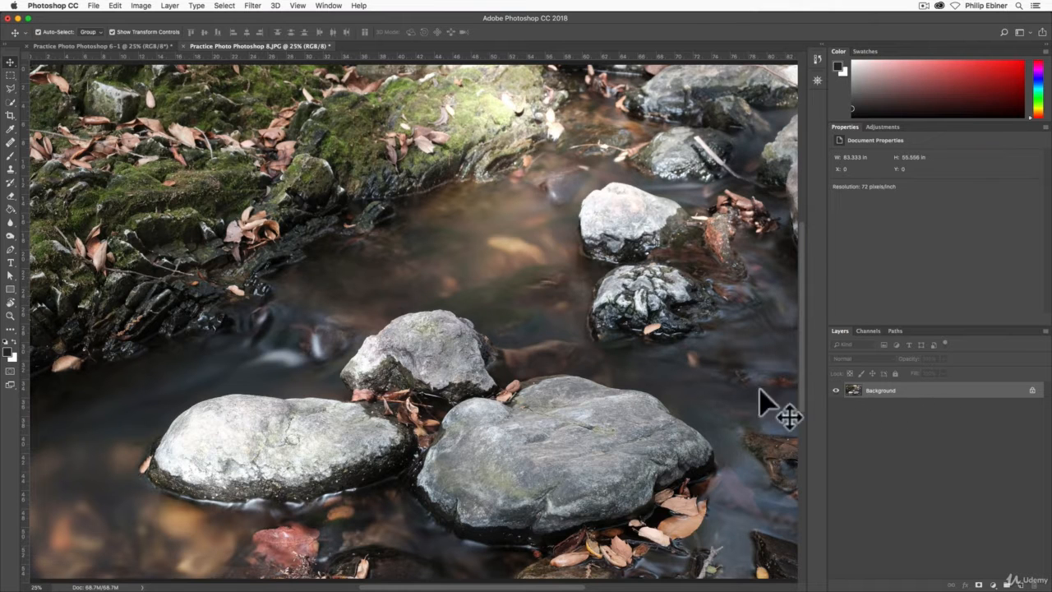
Step: Look briefly at the Practice Photo Photoshop 6-1 document, return to photo 8, and convert its Background layer to a smart object
left_click(147, 46)
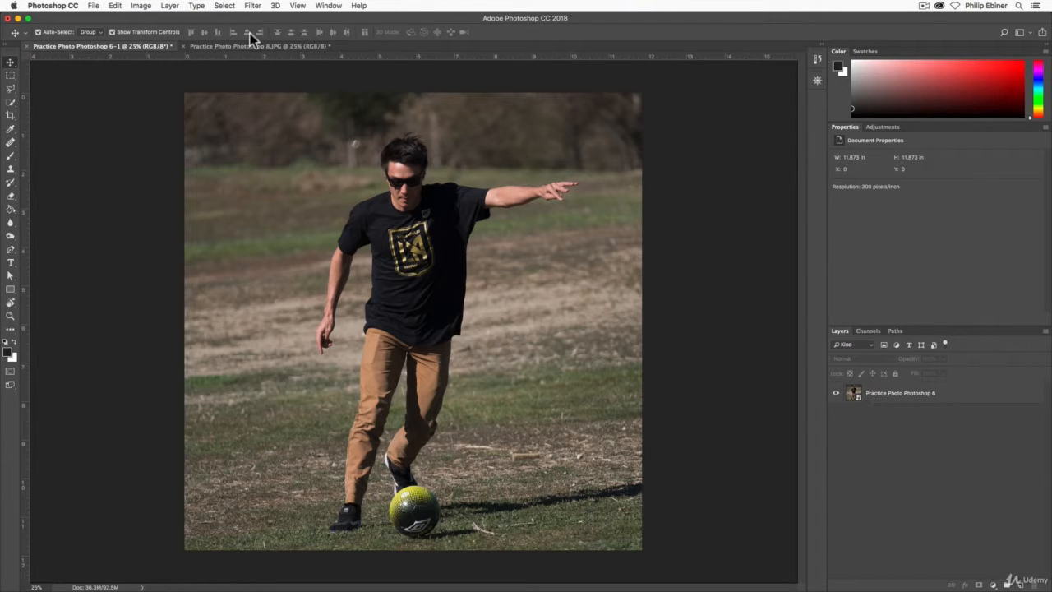
left_click(276, 46)
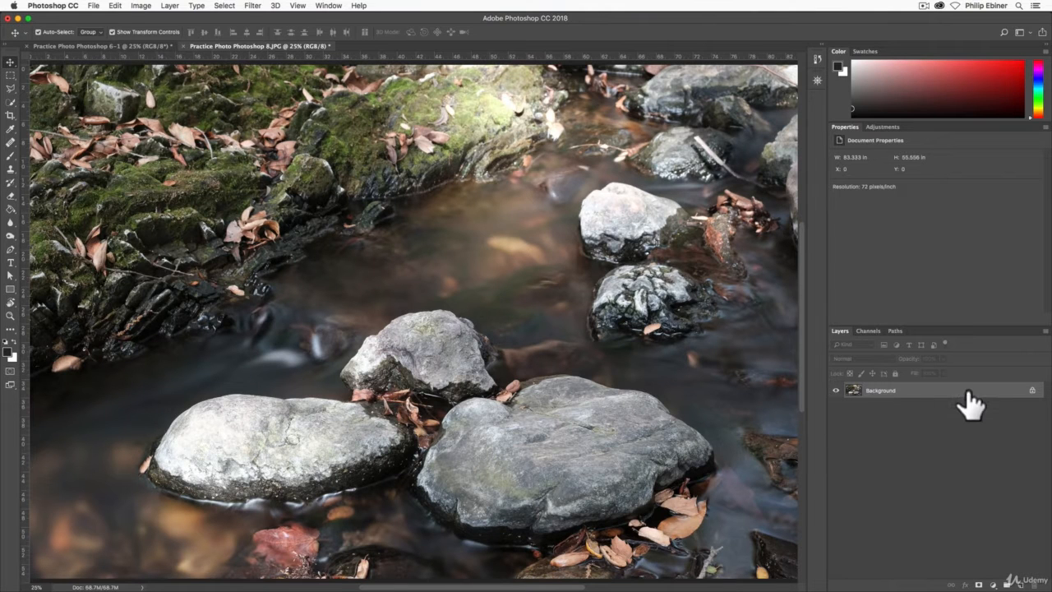
right_click(942, 393)
left_click(986, 453)
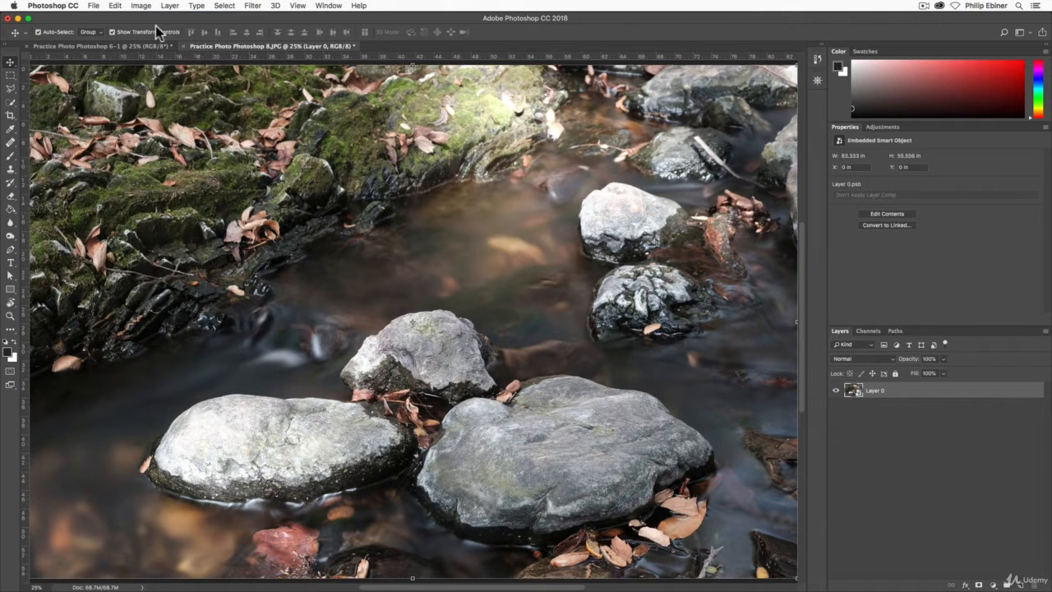
Step: Apply a Brightness/Contrast adjustment to the Layer 0 smart object with brightness -52 and contrast 51
left_click(144, 6)
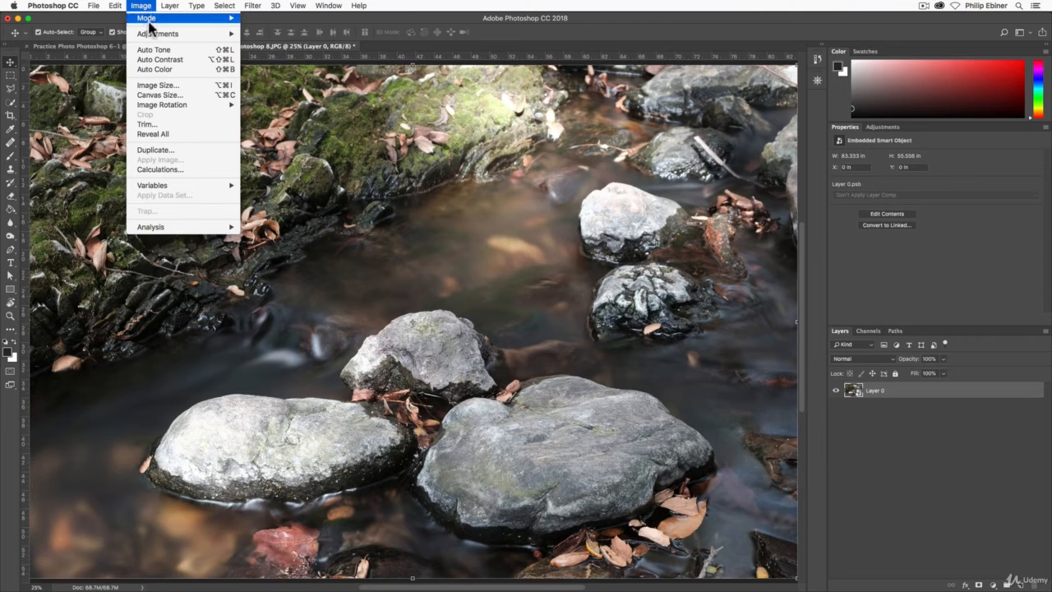
mouse_move(148, 34)
left_click(283, 34)
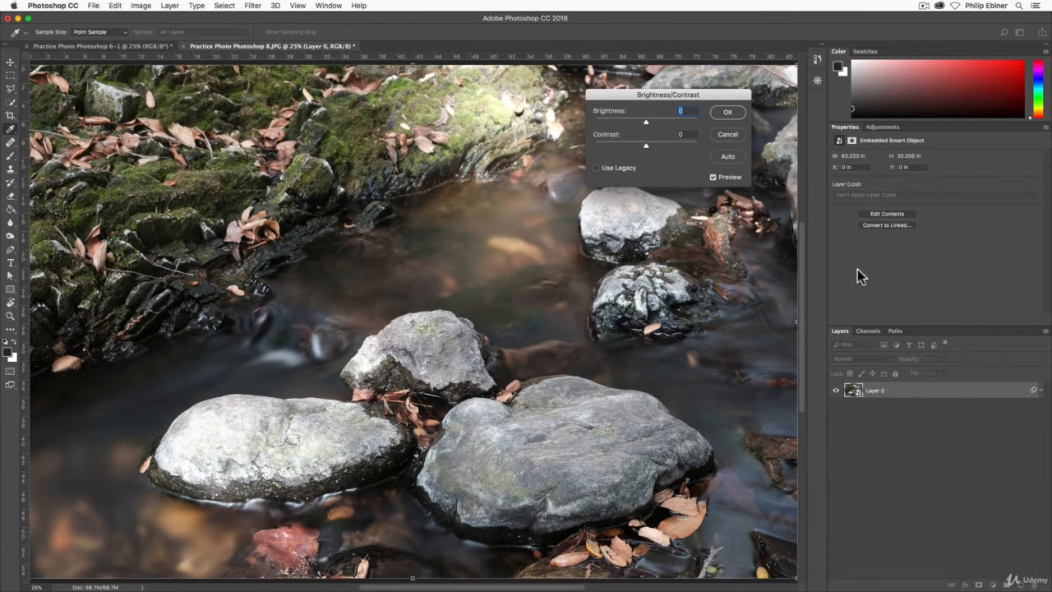
left_click_drag(648, 121, 672, 149)
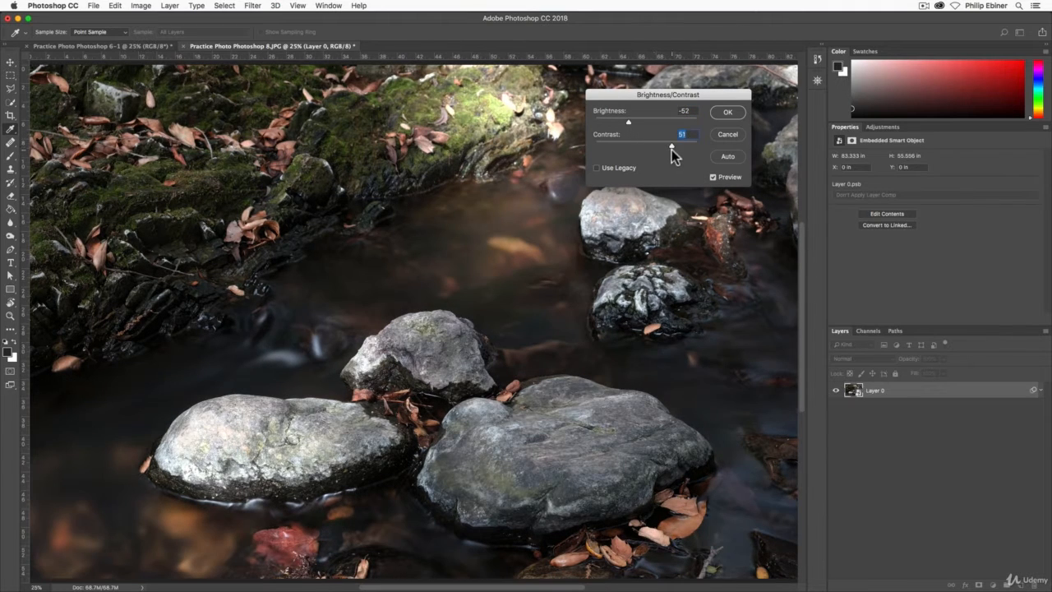
left_click(734, 120)
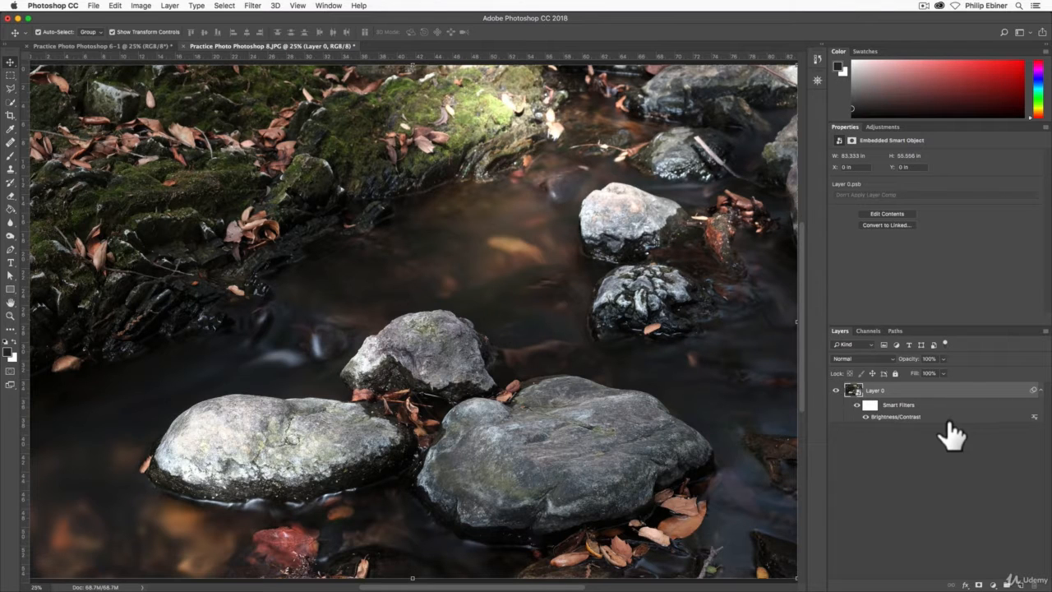
Step: Reopen Layer 0's Brightness/Contrast smart filter and lower its contrast to 40
double_click(905, 420)
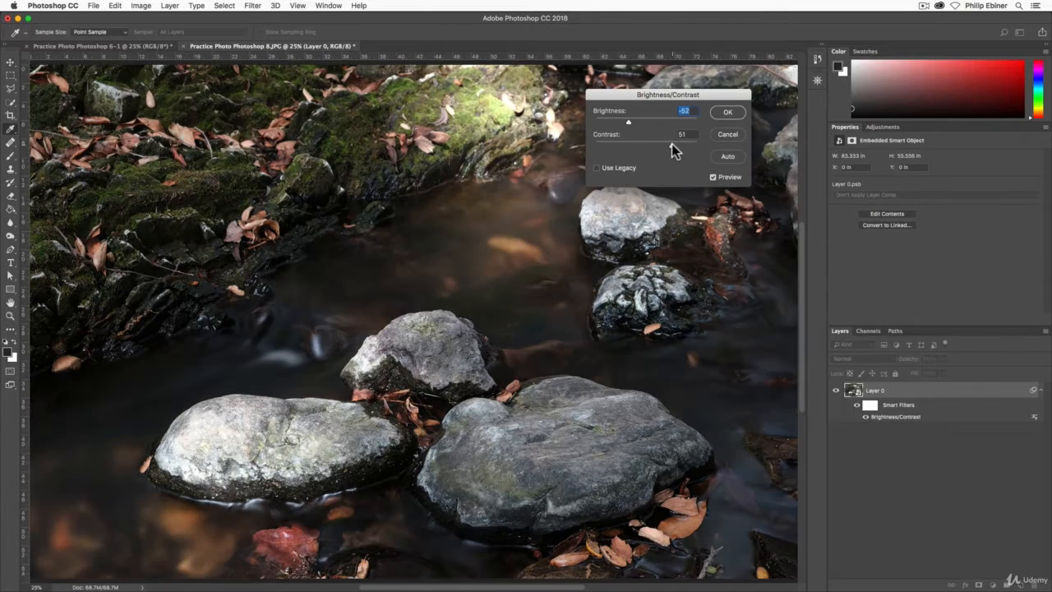
left_click_drag(671, 145, 667, 146)
left_click(718, 112)
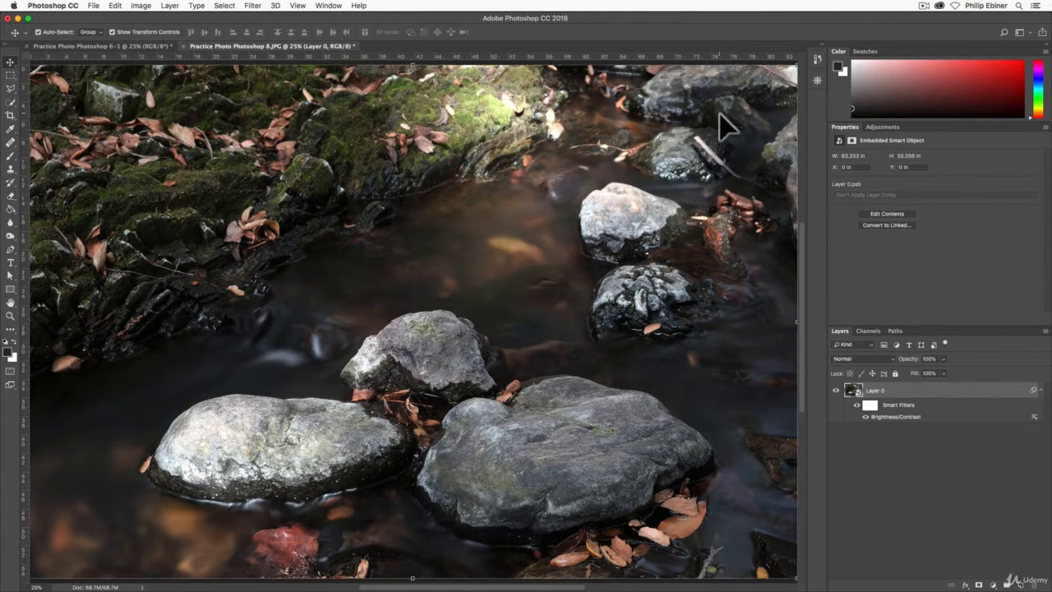
Step: Apply a Color Balance adjustment to Layer 0 that shifts the midtones toward yellow
left_click(139, 6)
mouse_move(152, 32)
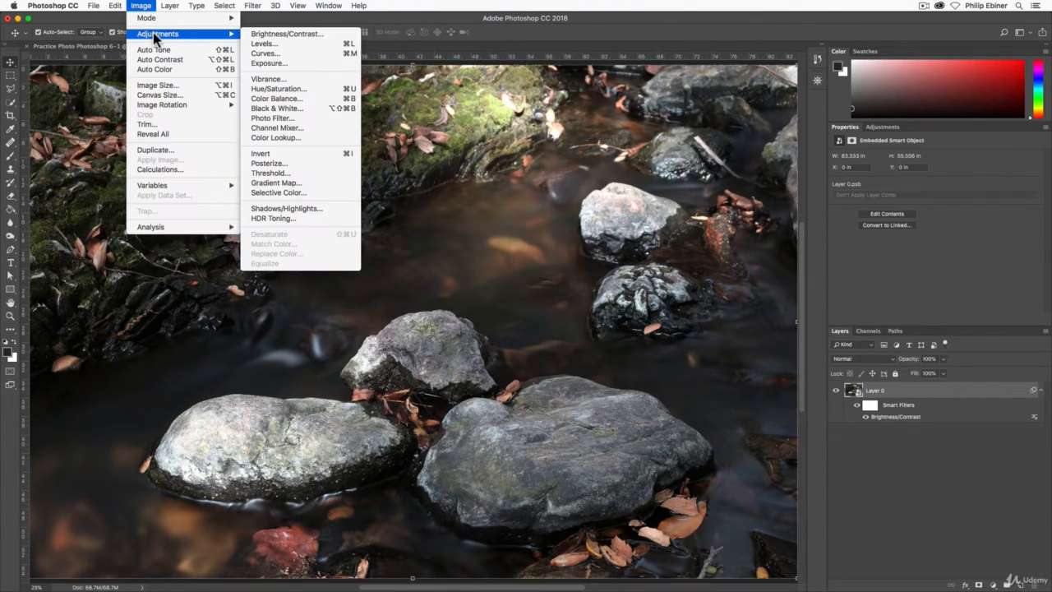
left_click(279, 99)
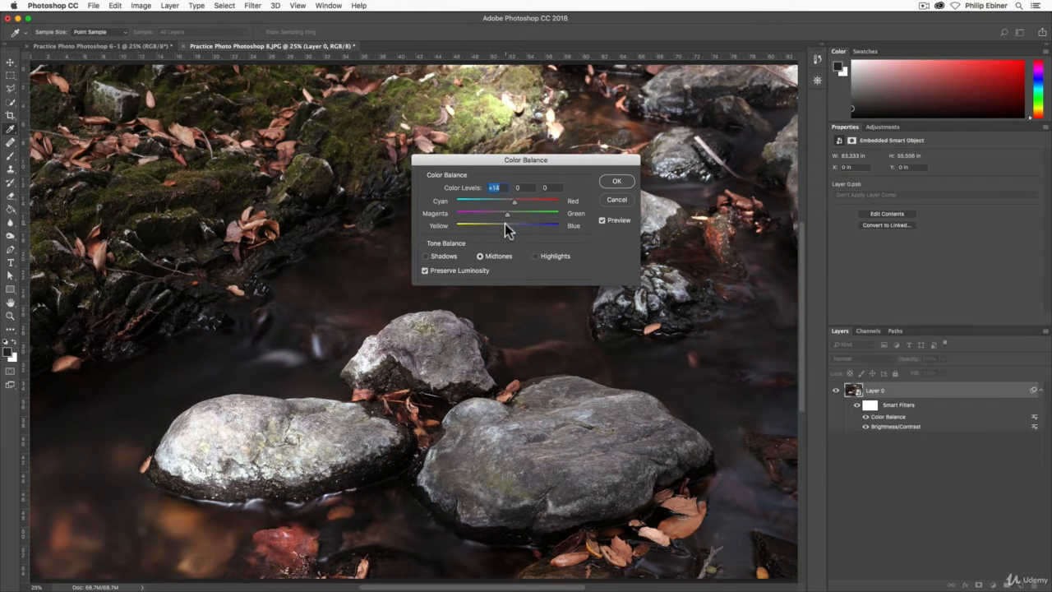
left_click_drag(507, 227, 497, 226)
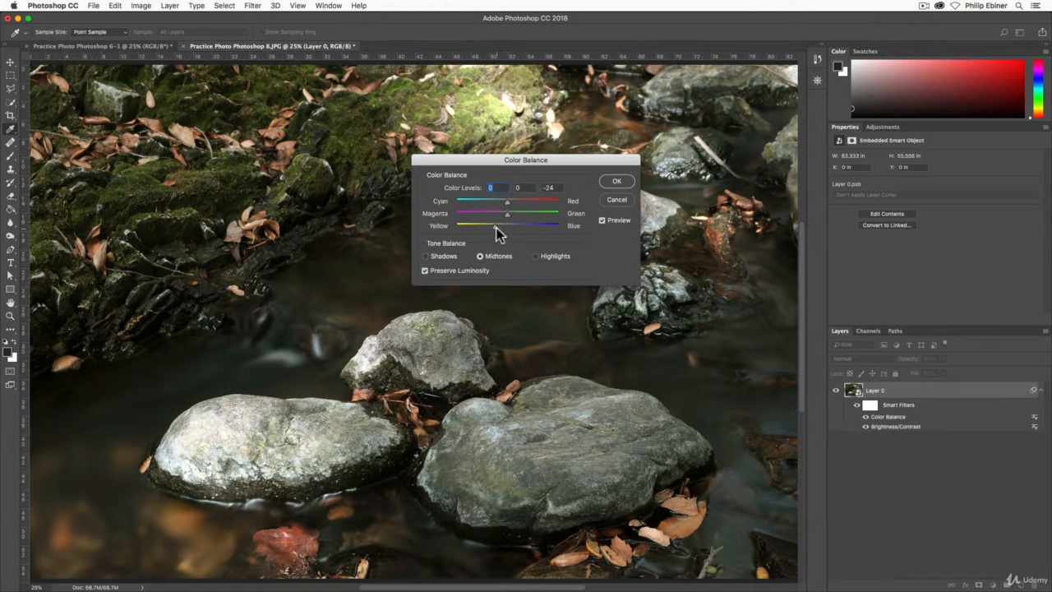
mouse_move(485, 226)
left_mouse_down()
mouse_move(529, 227)
mouse_move(486, 229)
left_mouse_up()
left_click(620, 181)
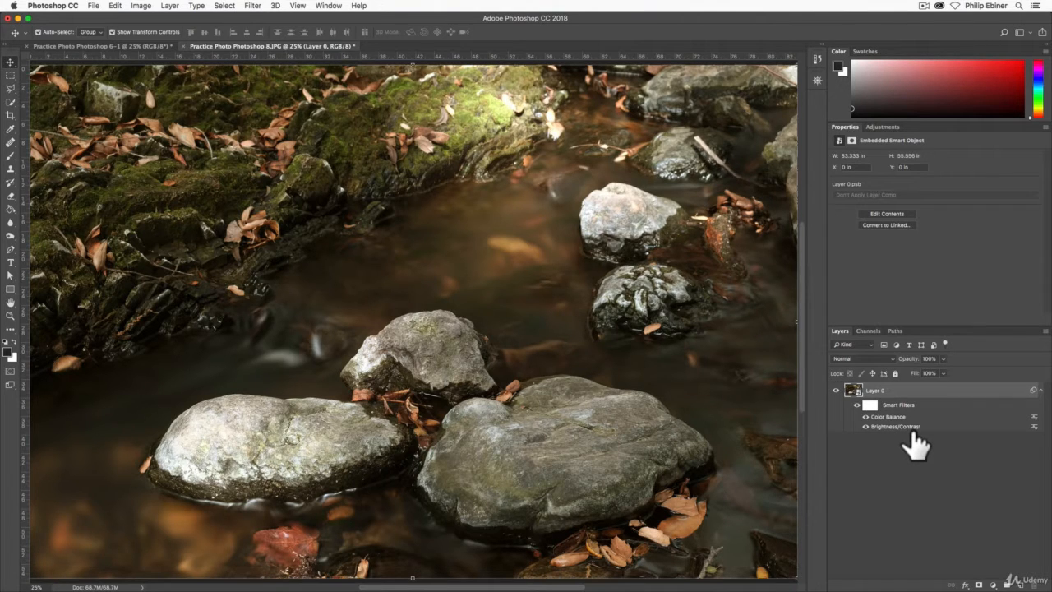
Step: Edit the Brightness/Contrast smart filter beneath Color Balance and raise its contrast to 58
double_click(941, 426)
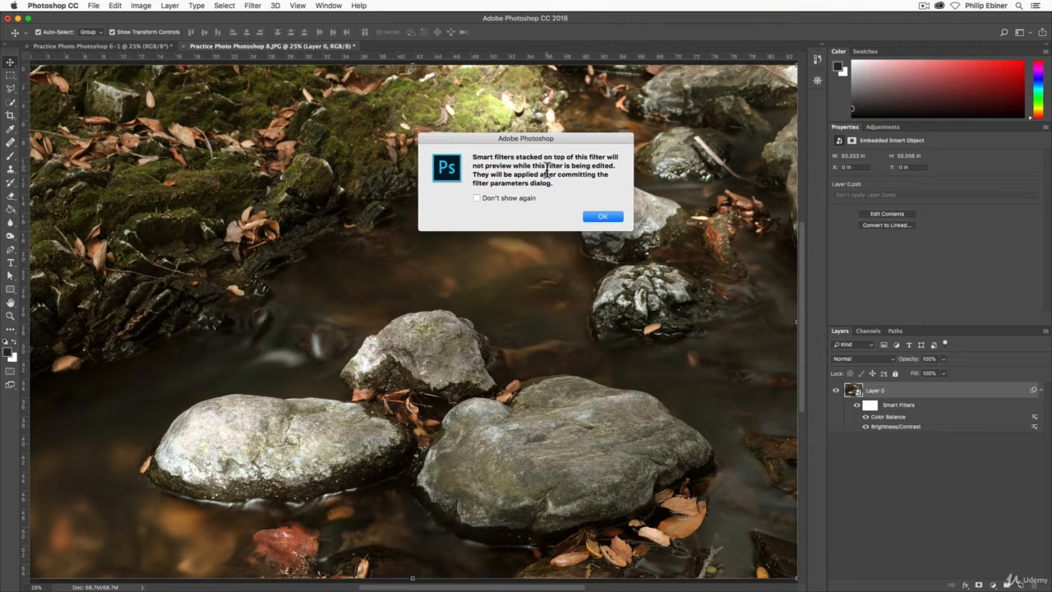
left_click(603, 217)
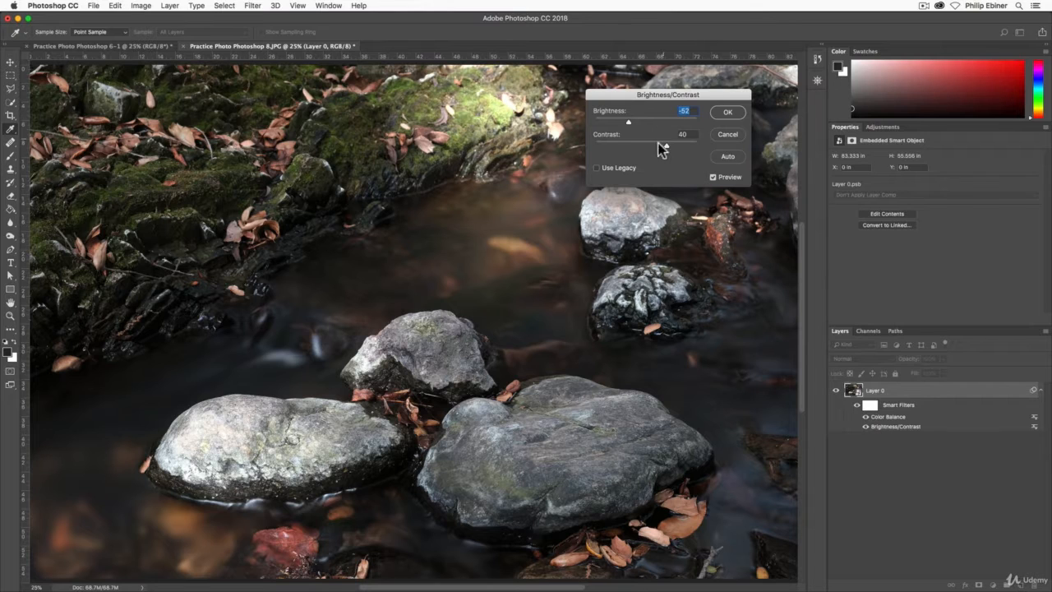
mouse_move(665, 145)
left_mouse_down()
mouse_move(656, 147)
mouse_move(682, 154)
left_mouse_up()
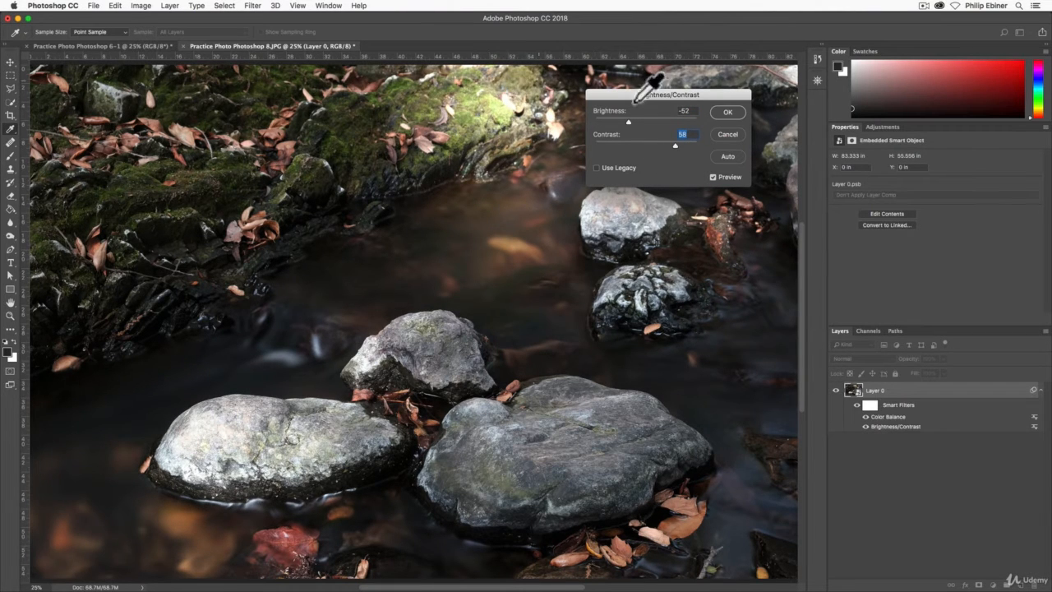
left_click(729, 113)
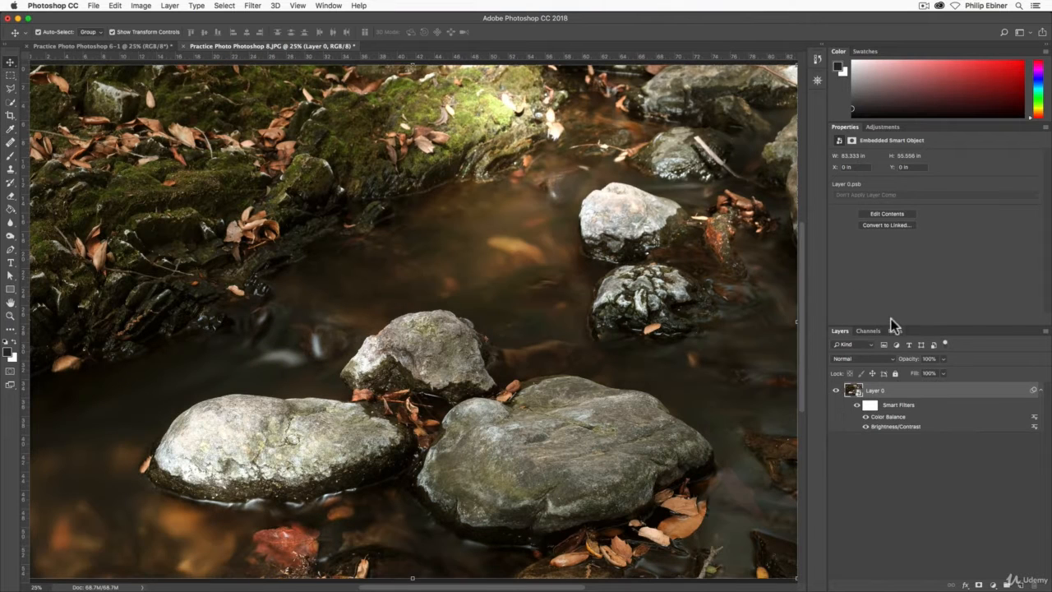
Step: Move the Brightness/Contrast smart filter above Color Balance and set its brightness to -71
mouse_move(902, 426)
left_mouse_down()
mouse_move(904, 441)
mouse_move(907, 424)
left_mouse_up()
double_click(904, 418)
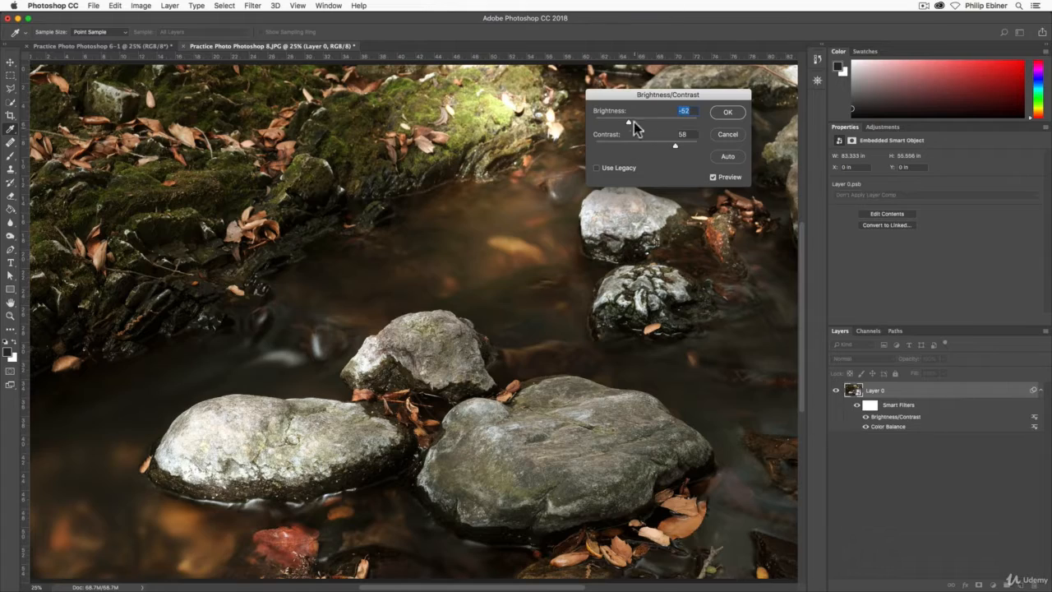
mouse_move(626, 124)
left_mouse_down()
mouse_move(639, 124)
mouse_move(622, 126)
left_mouse_up()
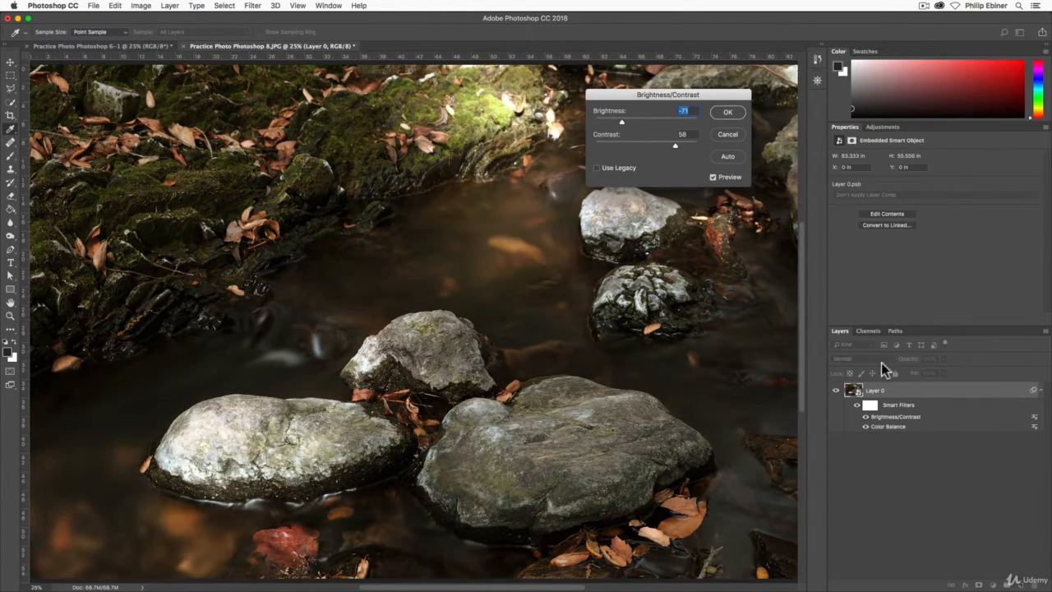
left_click(728, 113)
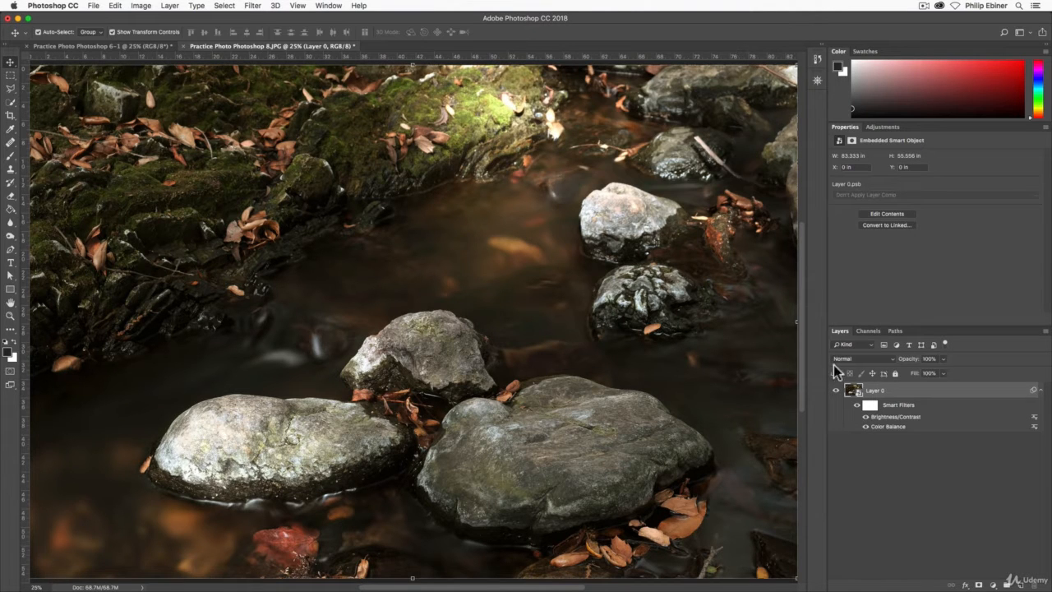
Step: Toggle the visibility of the individual smart filters and of all Smart Filters to compare their effect, leaving them all on
left_click(865, 417)
left_click(865, 417)
left_click(865, 425)
left_click(857, 404)
left_click(857, 404)
left_click(863, 417)
left_click(863, 417)
left_click(906, 418)
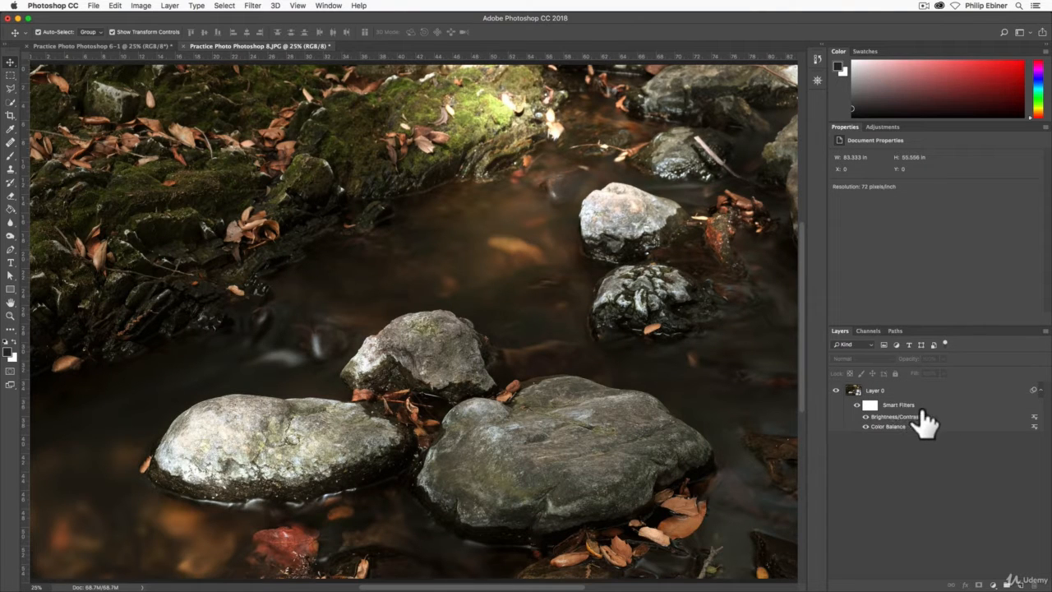
Step: Select Layer 0 and look over the direct image adjustments available for it
left_click(903, 406)
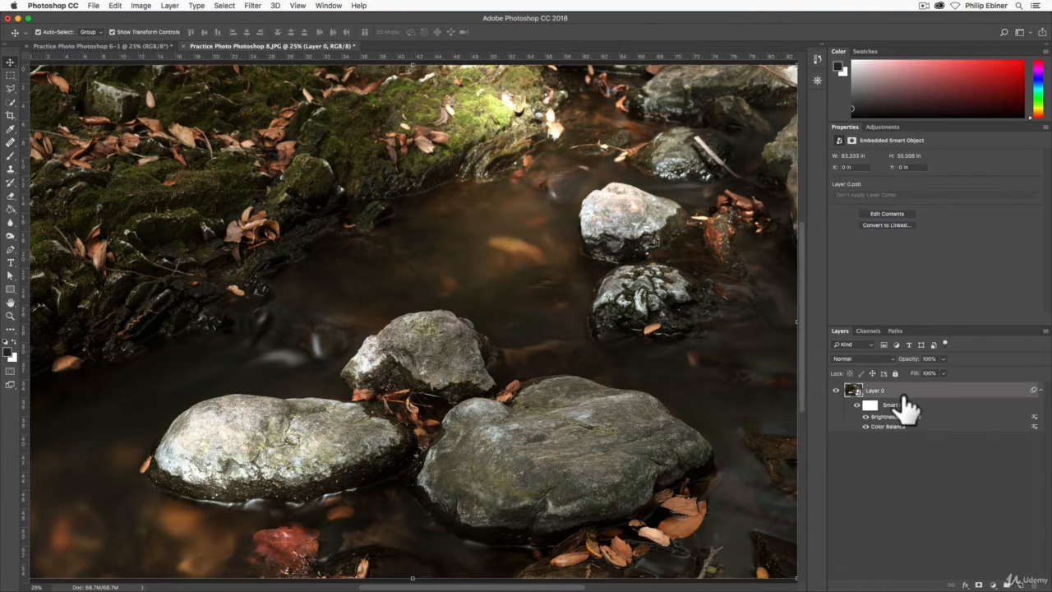
left_click(141, 6)
mouse_move(154, 37)
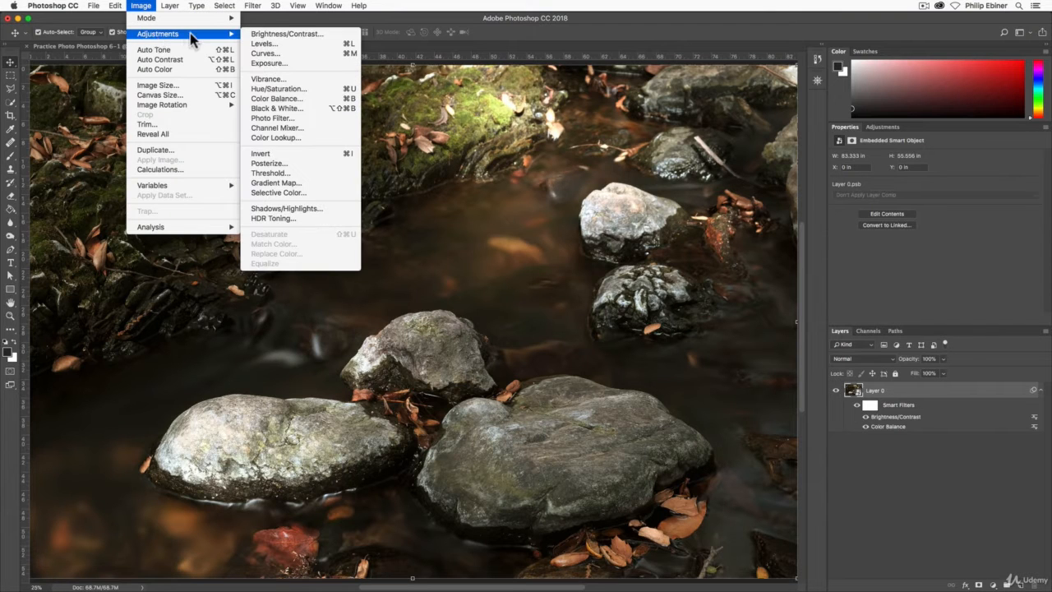
left_click(949, 522)
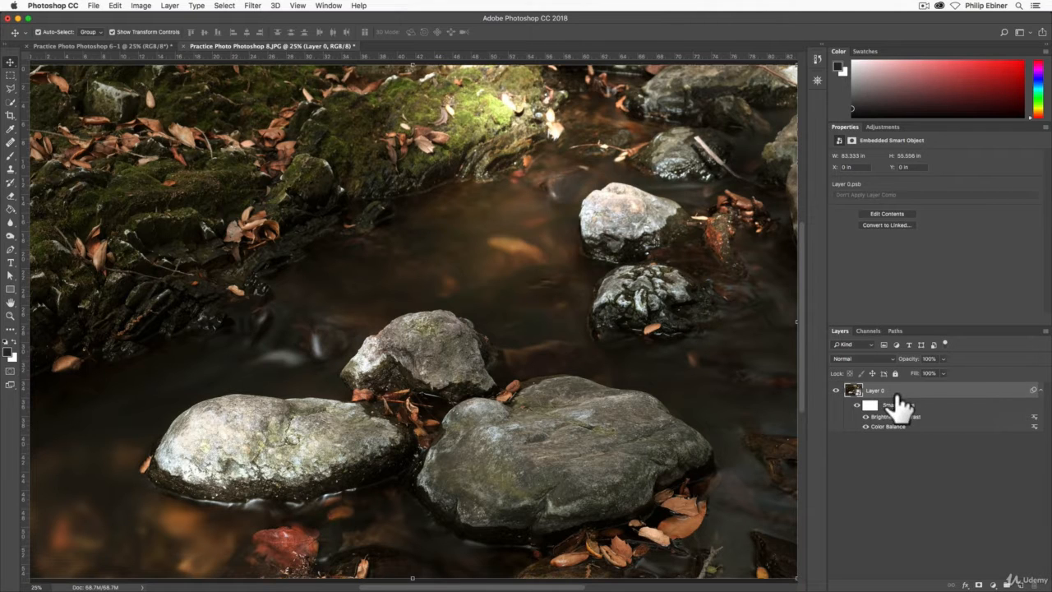
Step: Add a Hue/Saturation adjustment layer above Layer 0 with saturation -62 and lightness -16
left_click(883, 128)
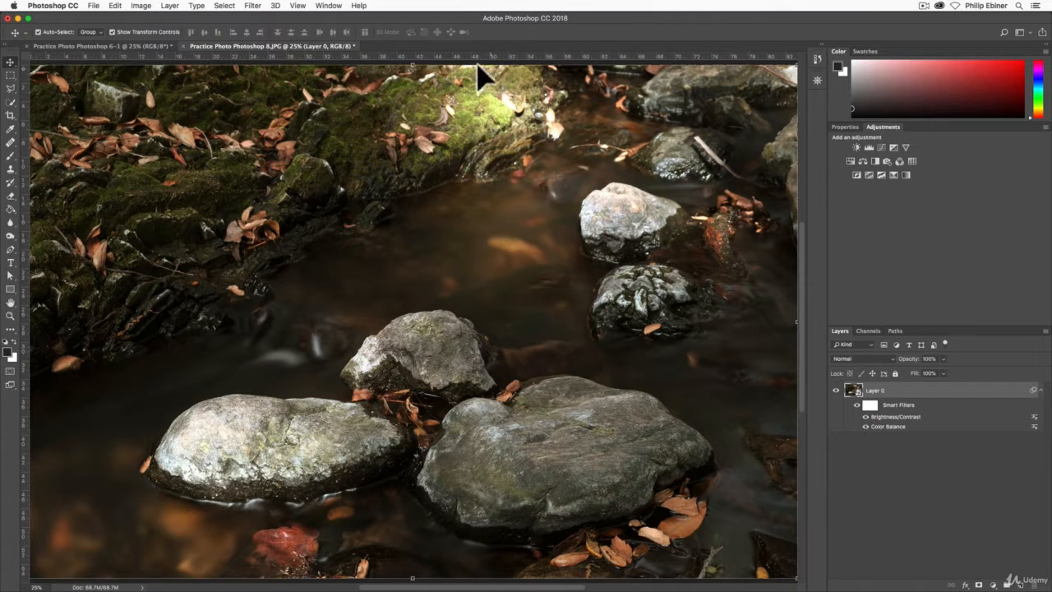
left_click(330, 5)
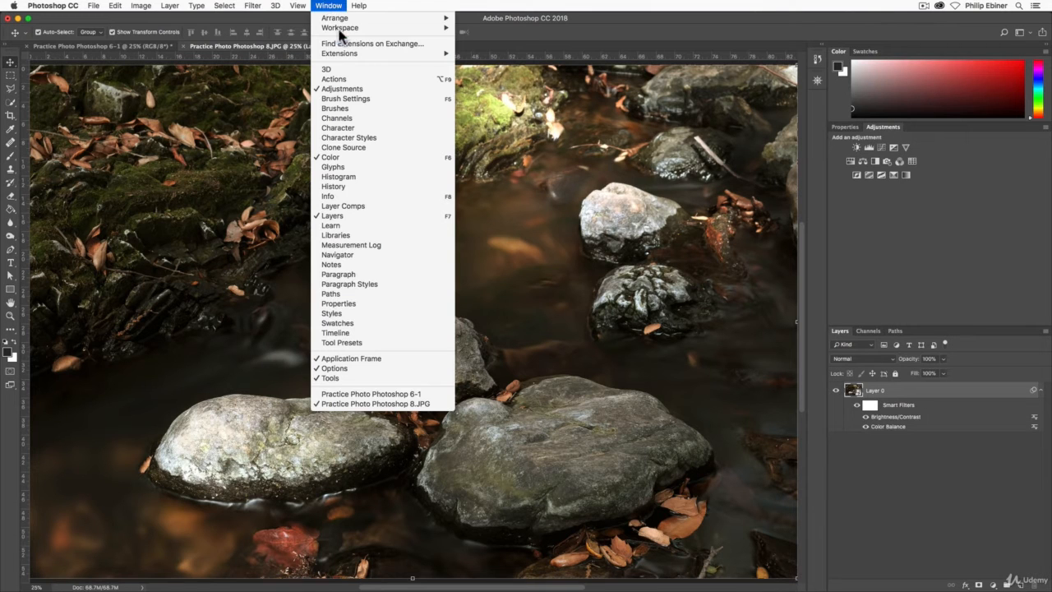
left_click(928, 163)
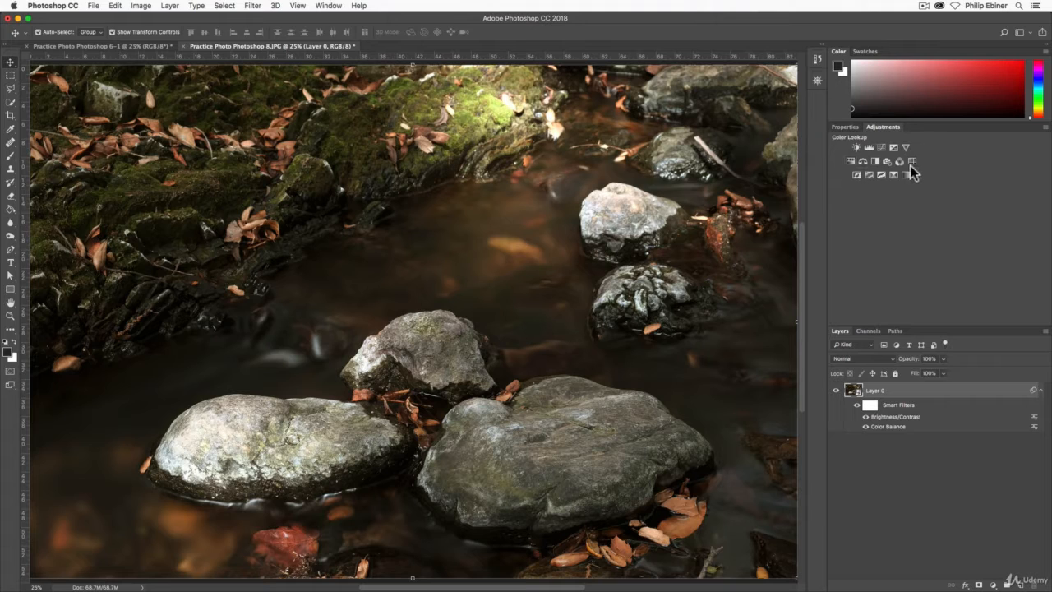
left_click(852, 162)
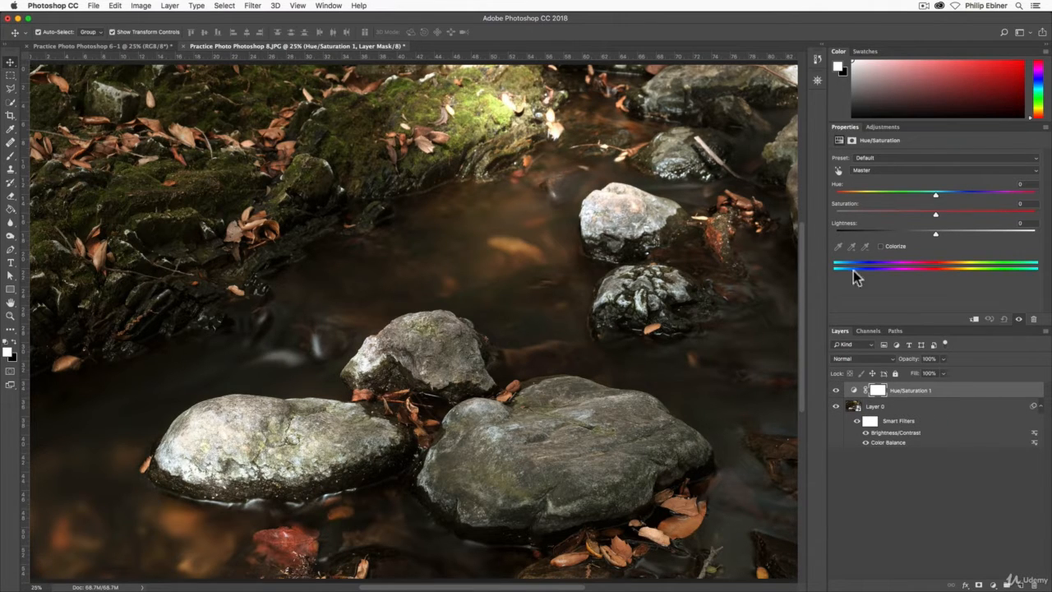
left_click(936, 233)
left_click_drag(936, 213, 919, 240)
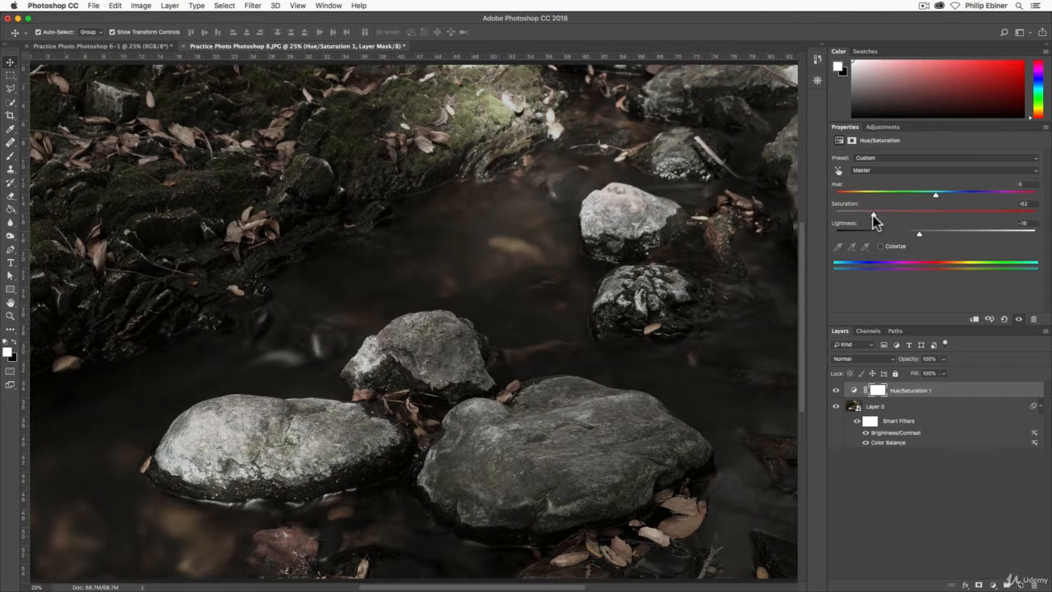
left_click(905, 470)
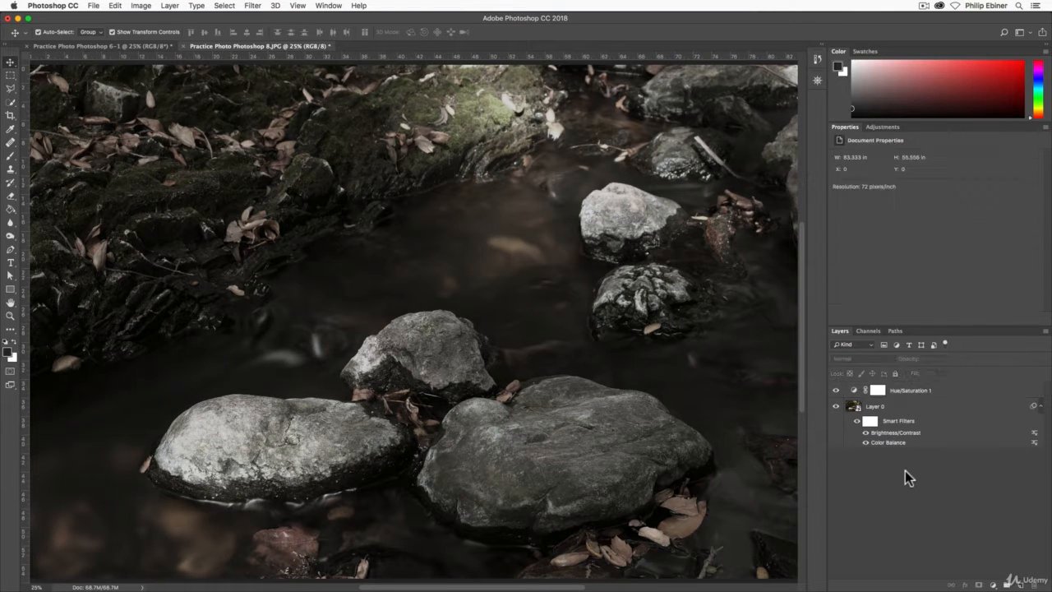
left_click(853, 408)
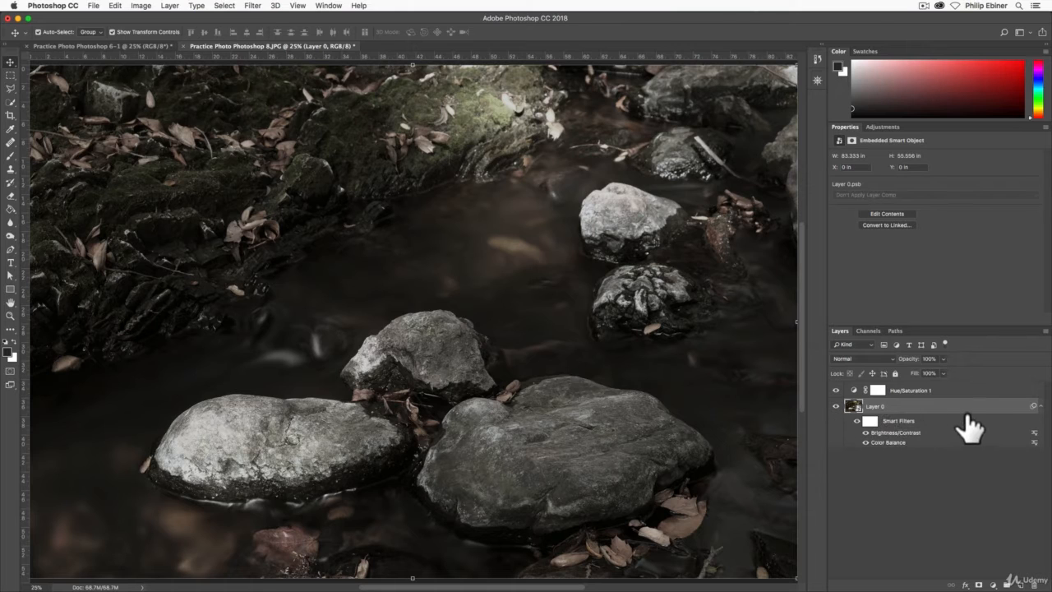
left_click(936, 477)
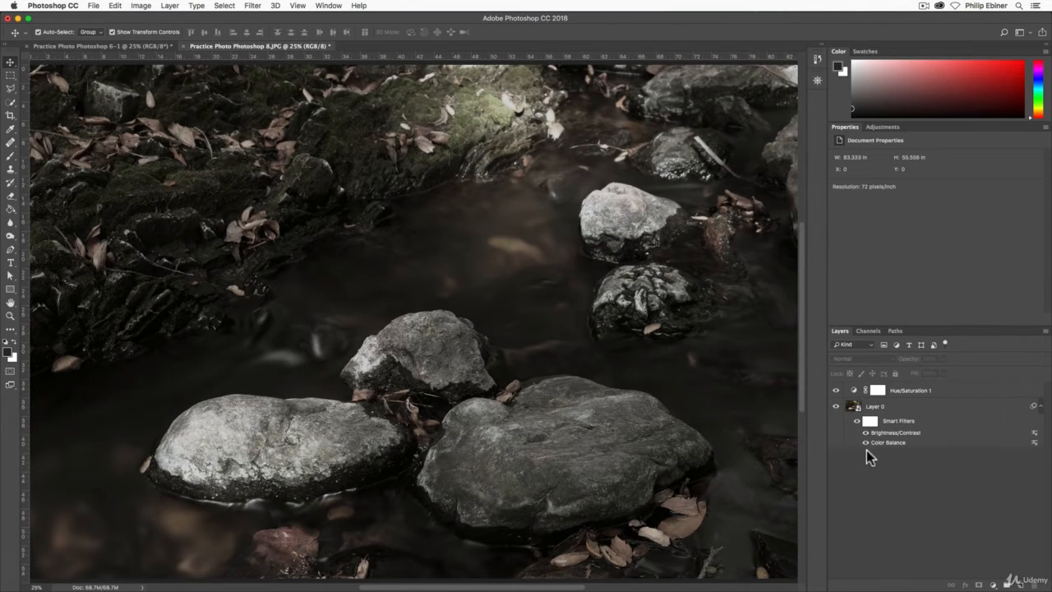
Step: Bring Practice Photo Photoshop 6.raf from Finder into the photo 8 document, accepting the Camera Raw settings unchanged
key("super+Tab")
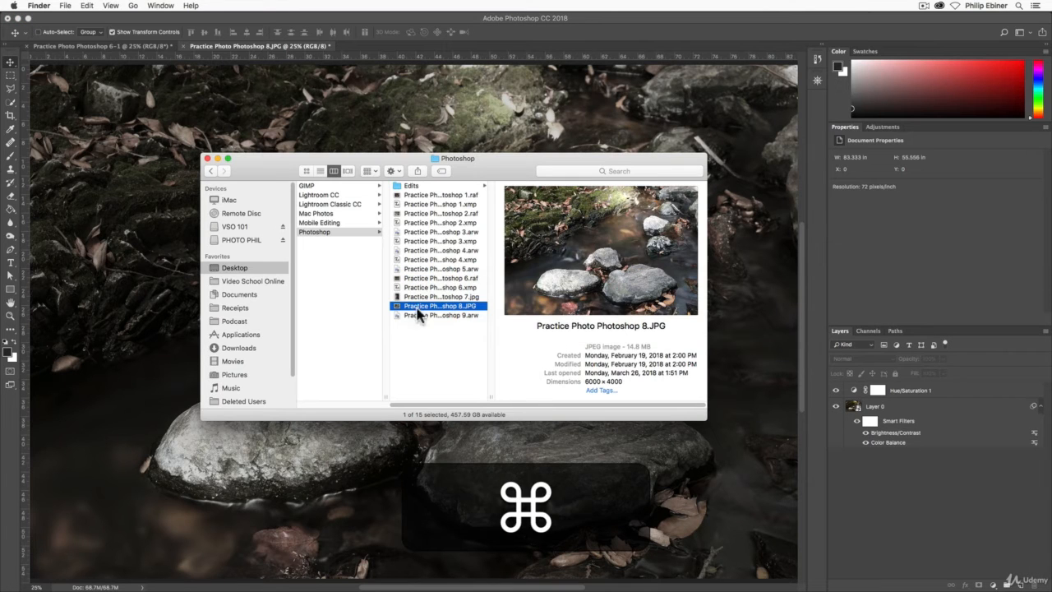
left_click(451, 297)
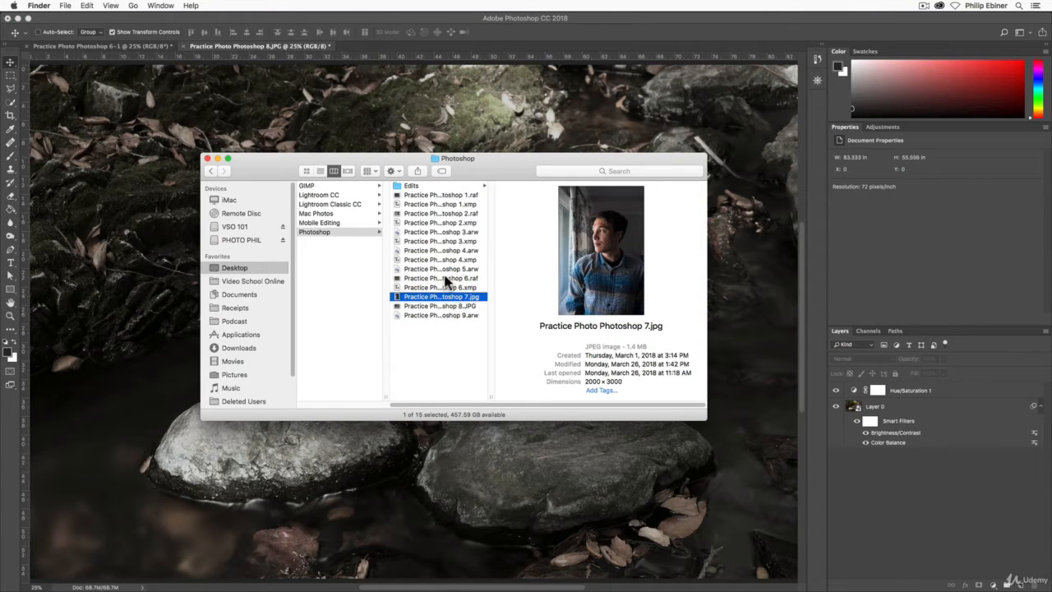
left_click(434, 278)
left_click_drag(433, 278, 104, 285)
left_click_drag(97, 296, 123, 290)
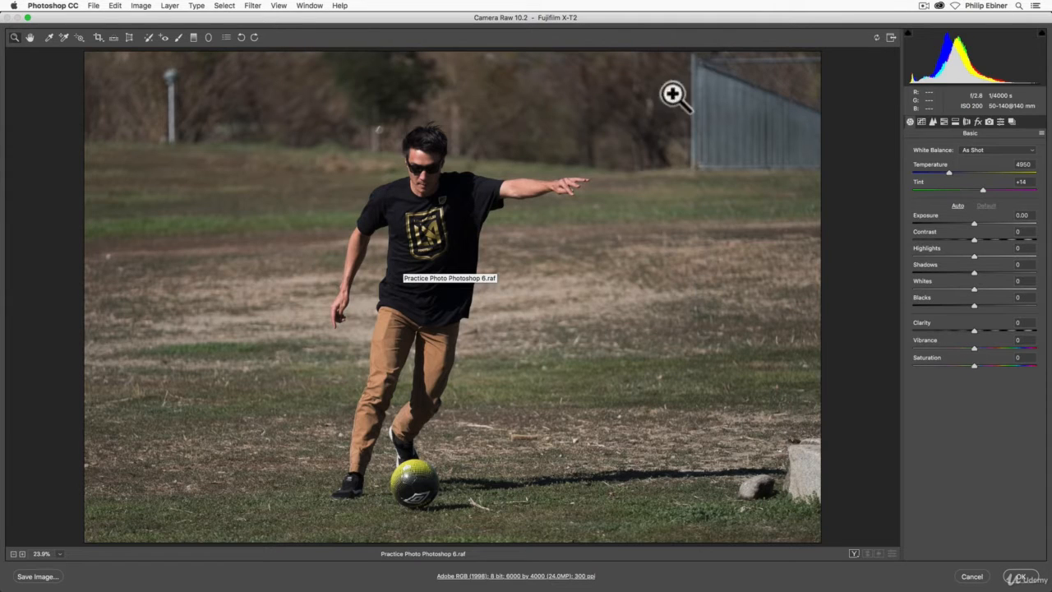
left_click(1032, 579)
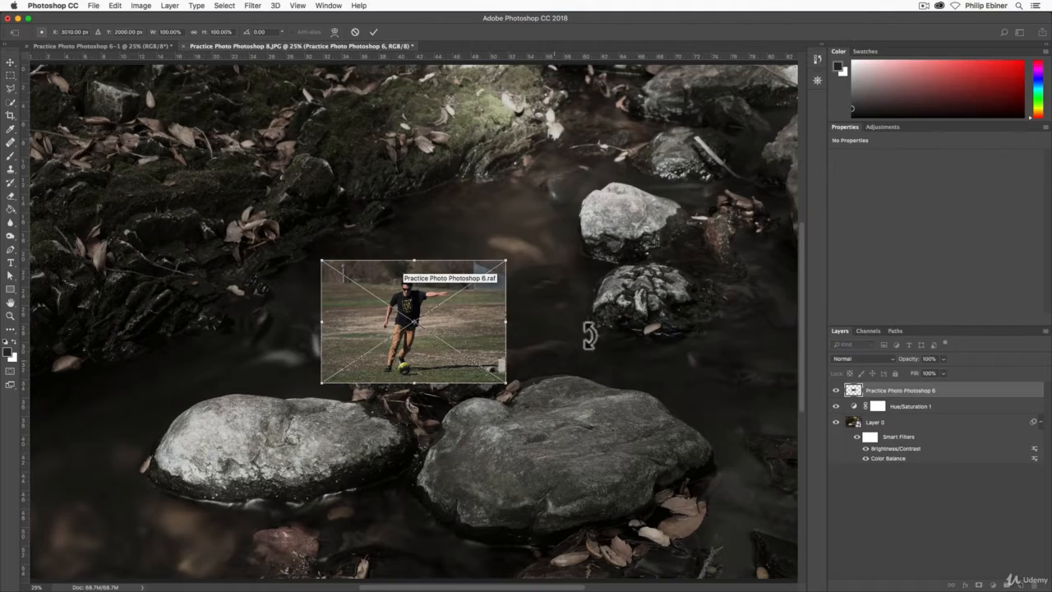
Step: Enlarge the placed Practice Photo Photoshop 6 to about 435% so it covers the canvas, and commit the placement
left_click_drag(518, 269, 598, 110)
key("space")
left_click_drag(49, 401, 216, 399)
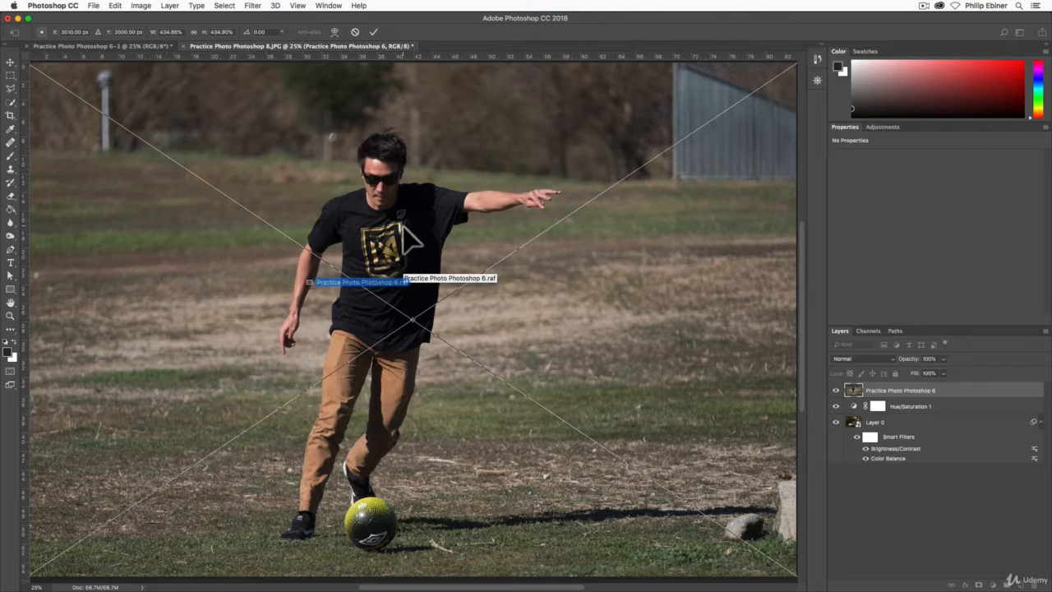
left_click(12, 319)
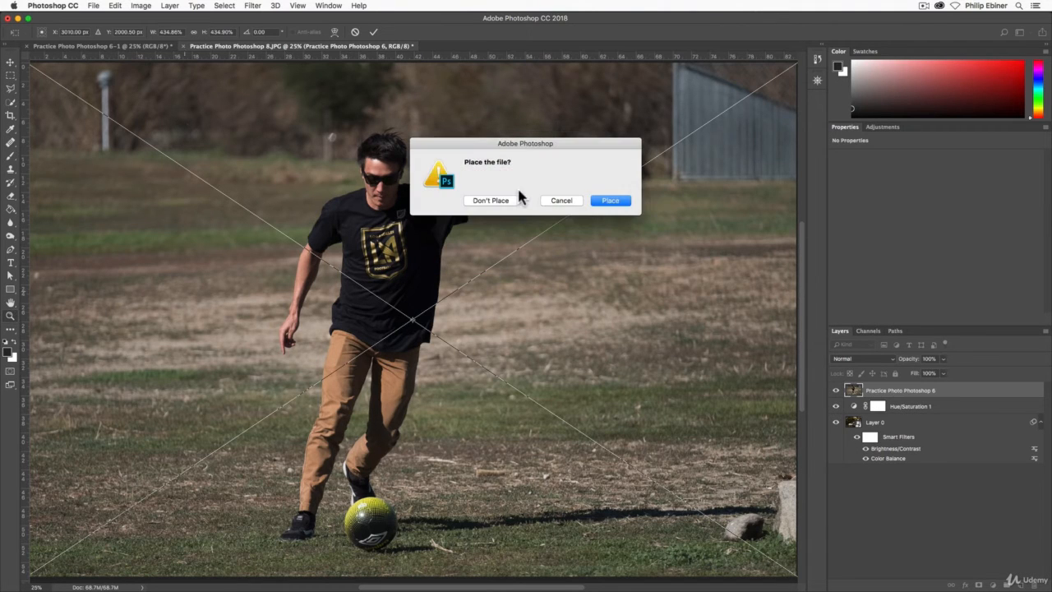
left_click(615, 200)
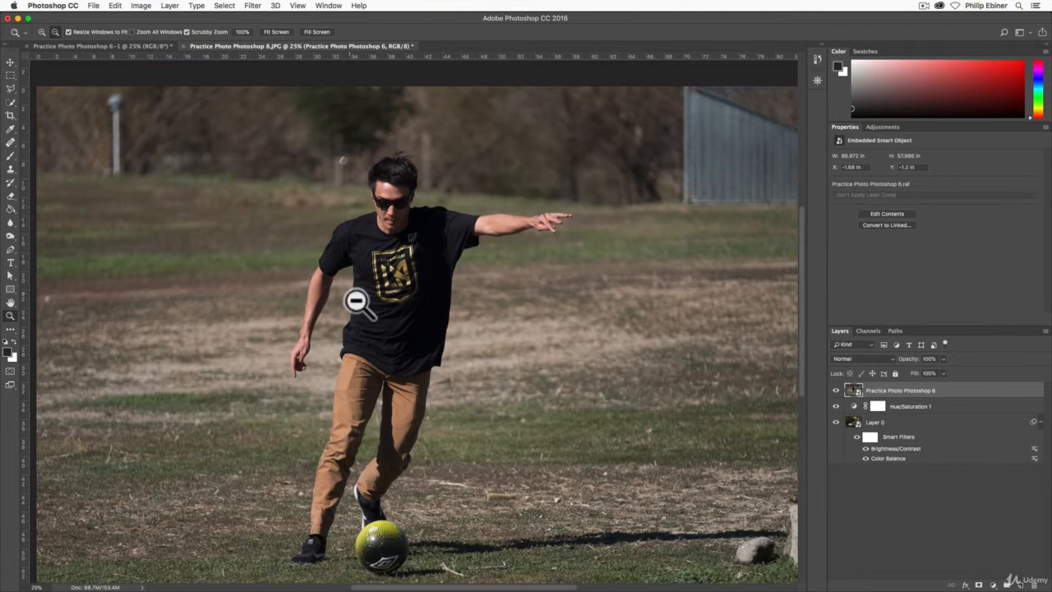
Step: Examine the placed soccer photo at different magnifications between 16.7% and 50%, ending zoomed out to the whole canvas
left_click(446, 336)
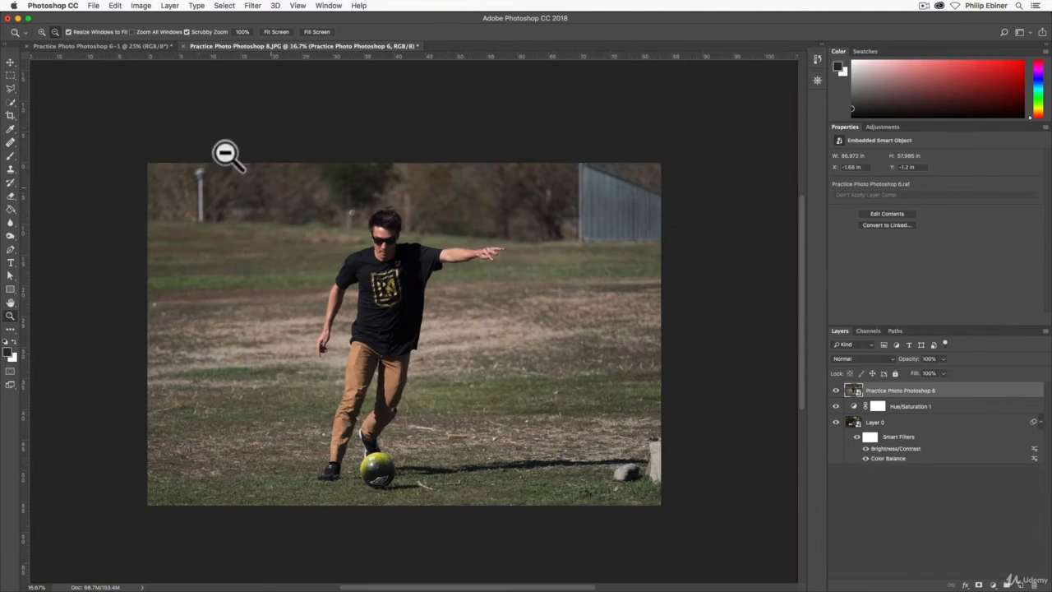
left_click(40, 33)
left_click(408, 304)
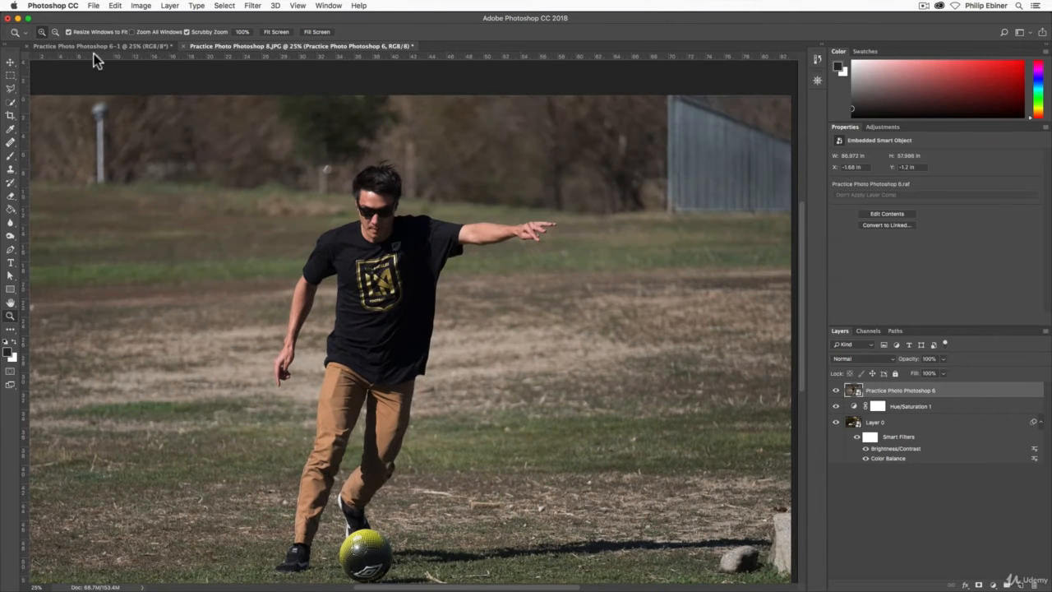
left_click(54, 33)
left_click(446, 337)
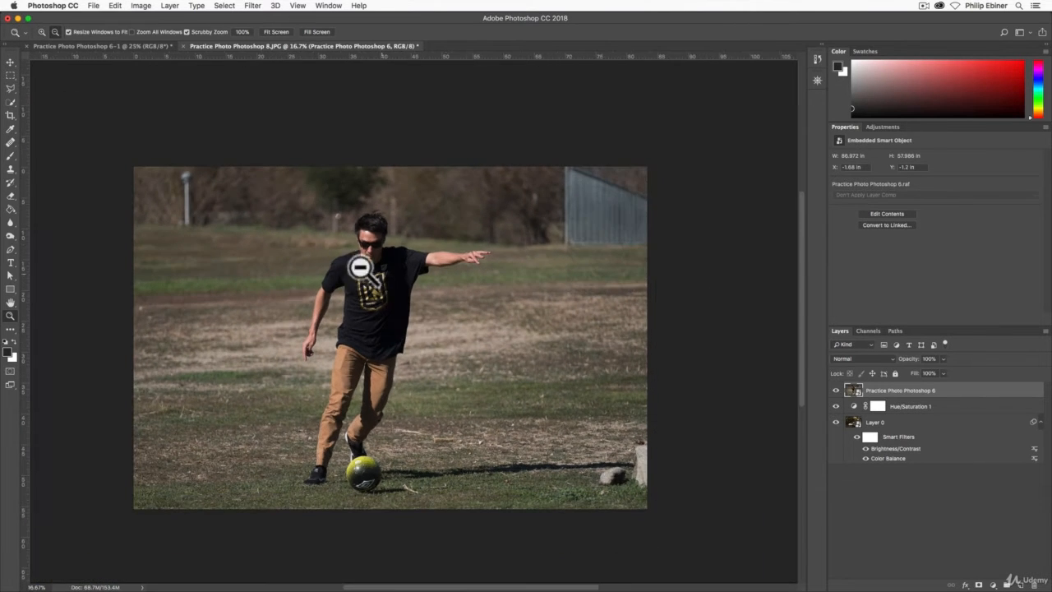
left_click(41, 33)
left_click(434, 315)
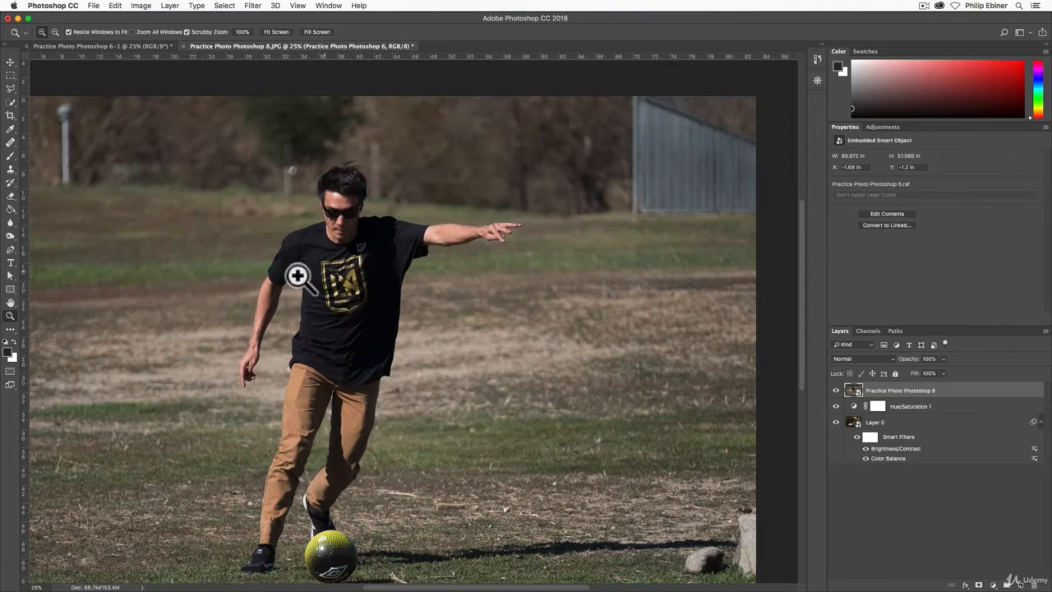
left_click(364, 268)
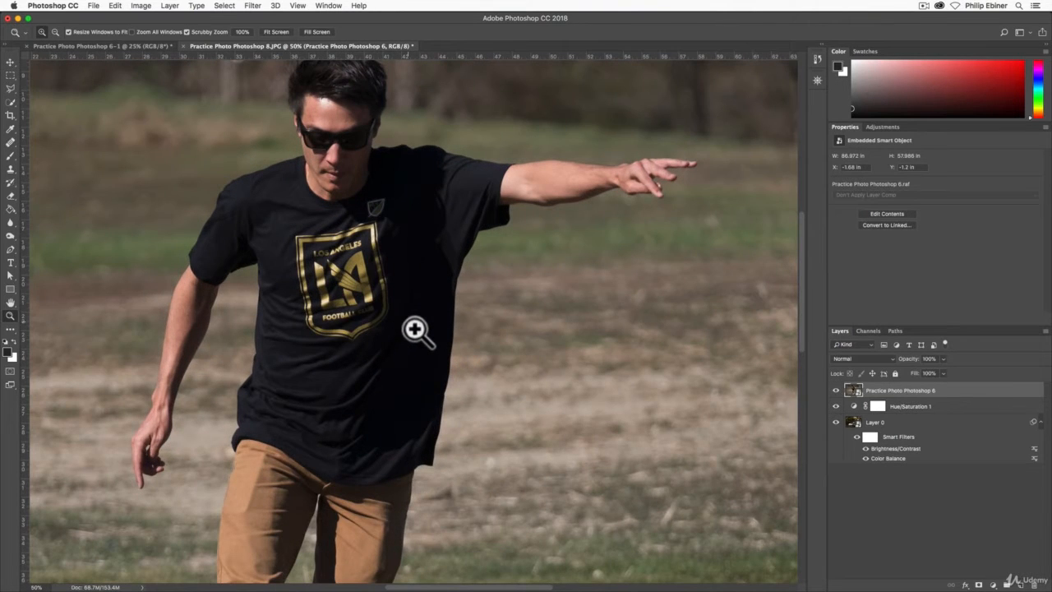
left_click(413, 329, "alt")
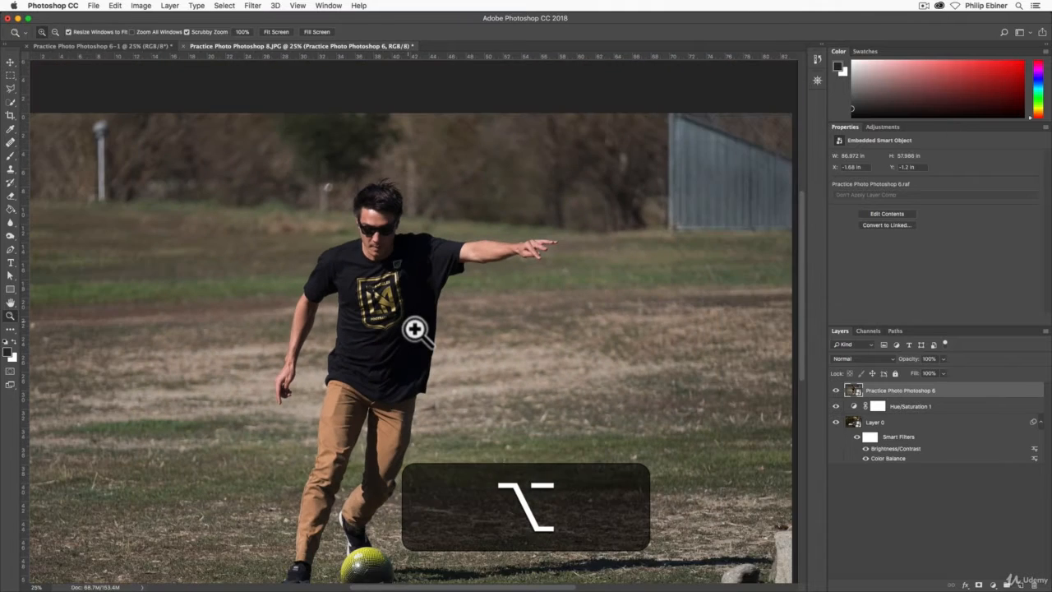
left_click(414, 329, "alt")
Step: Shift the placed photo horizontally to X -0.87 in and move the Hue/Saturation 1 layer above it
key("v")
left_click_drag(602, 304, 518, 191)
key("space")
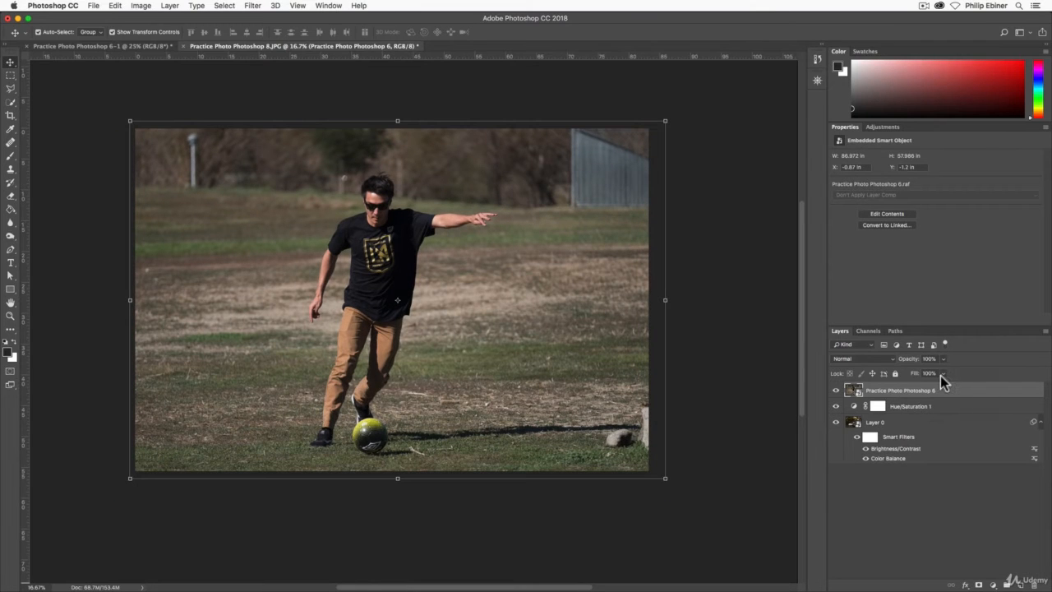
key("Return")
left_click_drag(913, 407, 920, 384)
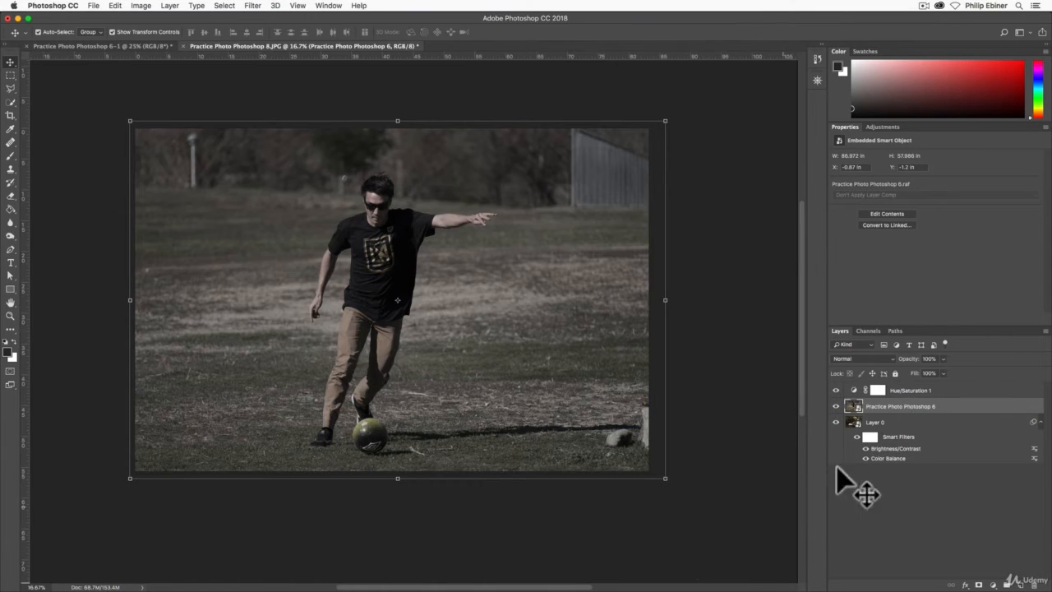
Step: Toggle the visibility of Practice Photo Photoshop 6 and Hue/Saturation 1 to compare the layers, leaving both on
left_click(836, 406)
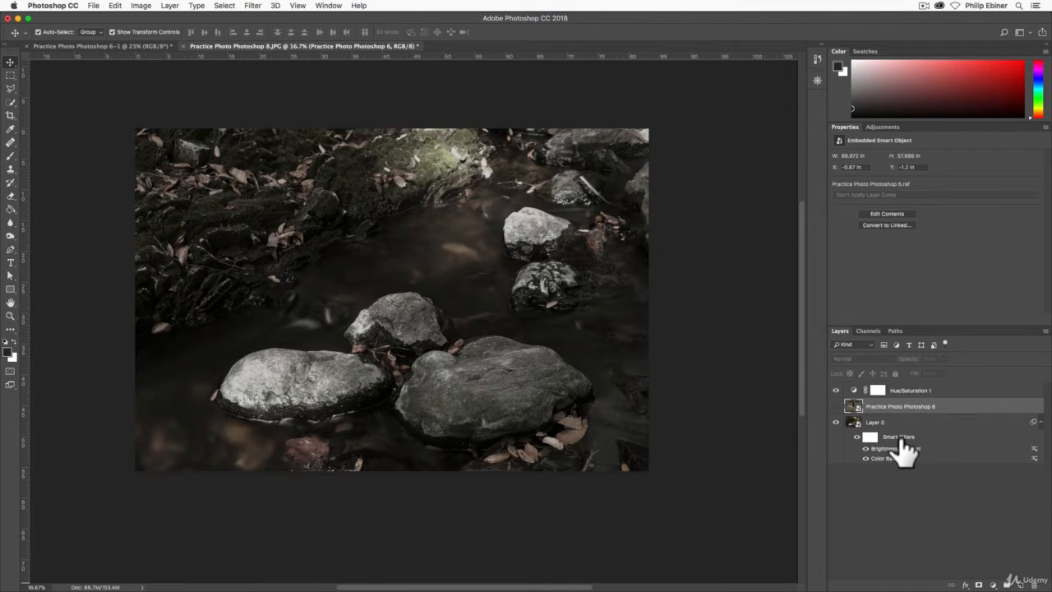
left_click(836, 406)
left_click(836, 406)
left_click(836, 390)
left_click(871, 437)
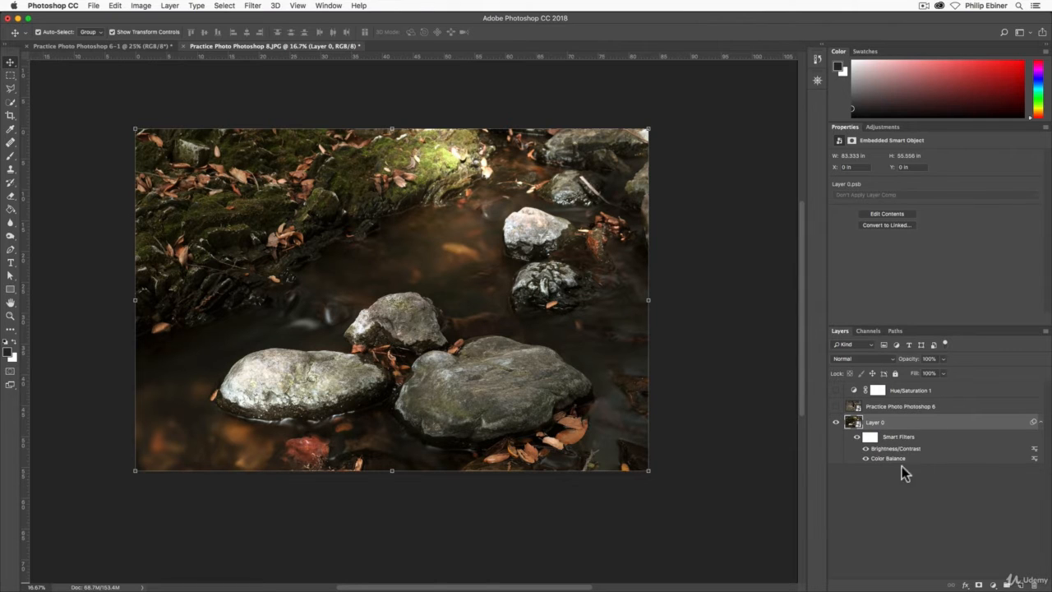
left_click(882, 407)
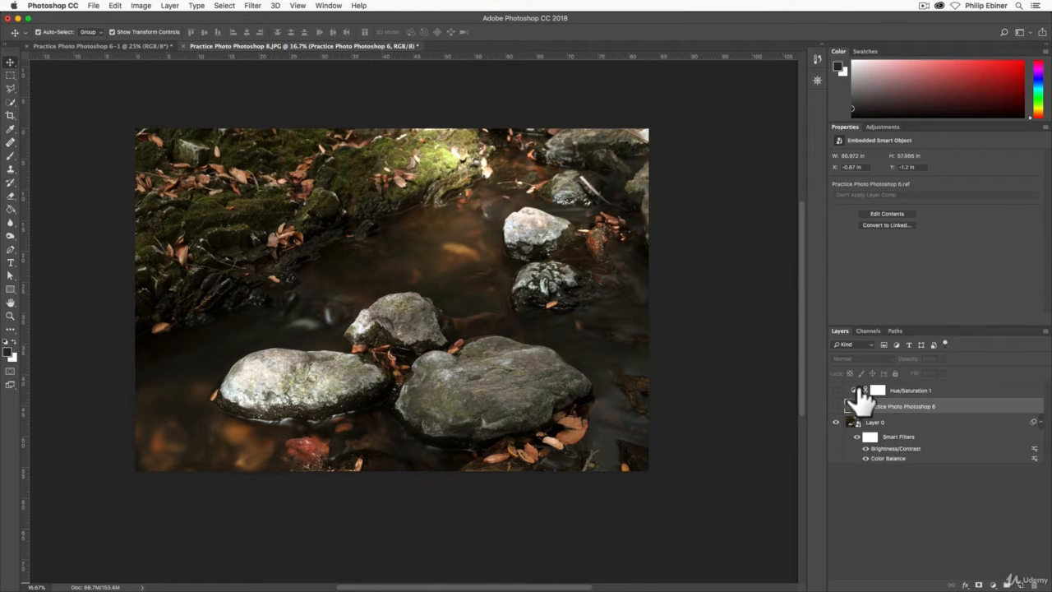
left_click(837, 391)
left_click(836, 407)
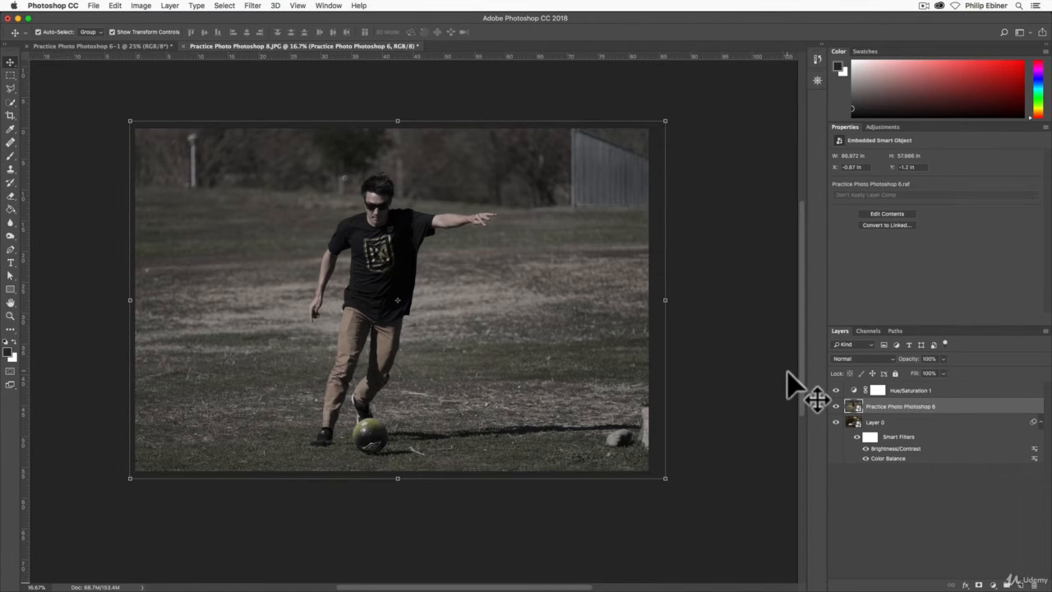
Step: Add a Black & White adjustment layer directly above Practice Photo Photoshop 6 with reds 195 and yellows 117
left_click(880, 129)
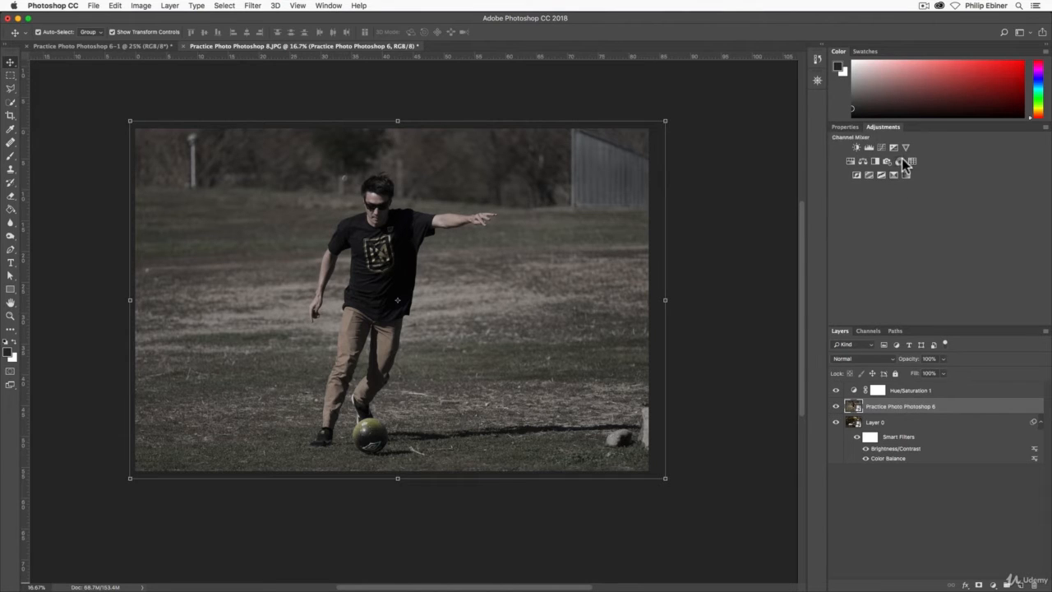
left_click(994, 583)
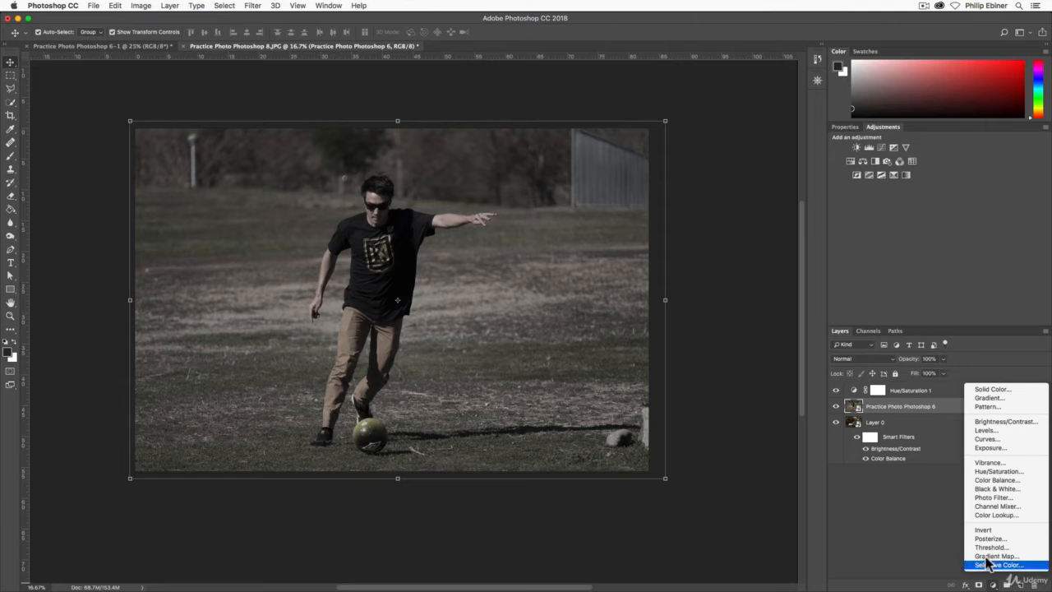
left_click(1018, 489)
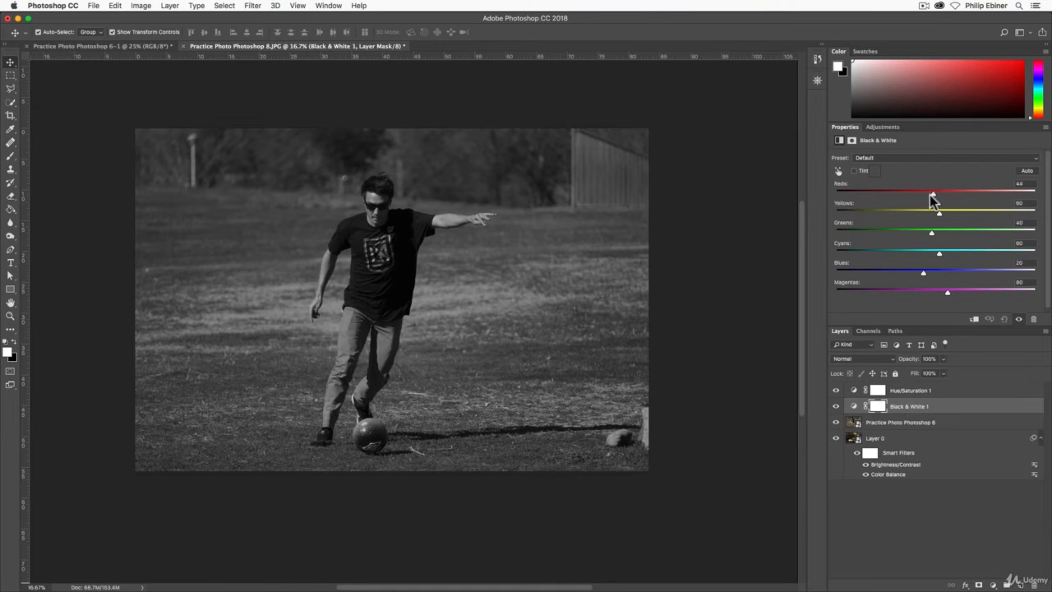
left_click_drag(930, 195, 965, 222)
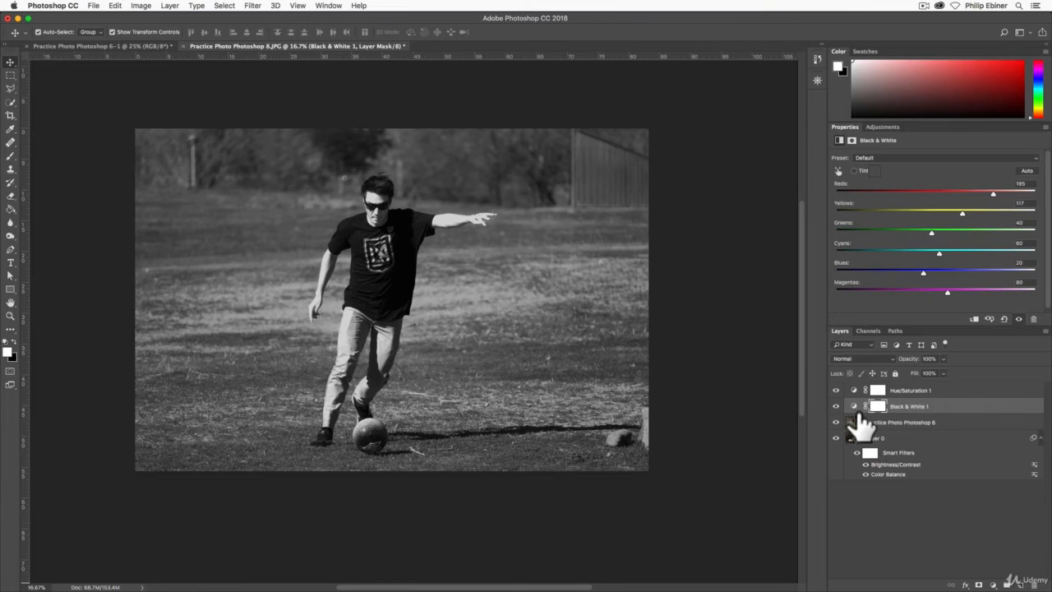
Step: Move Practice Photo Photoshop 6 above the adjustment layers and scale it down to about 35.8 x 23.9 in at the canvas's lower-right corner
left_click_drag(858, 422, 923, 393)
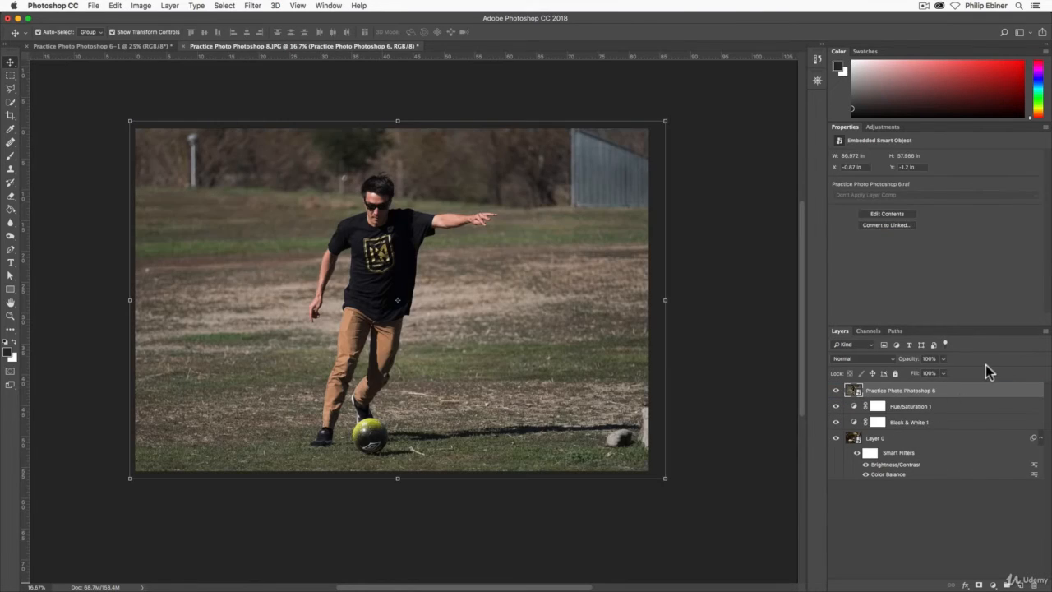
left_click_drag(131, 122, 444, 333)
key("Return")
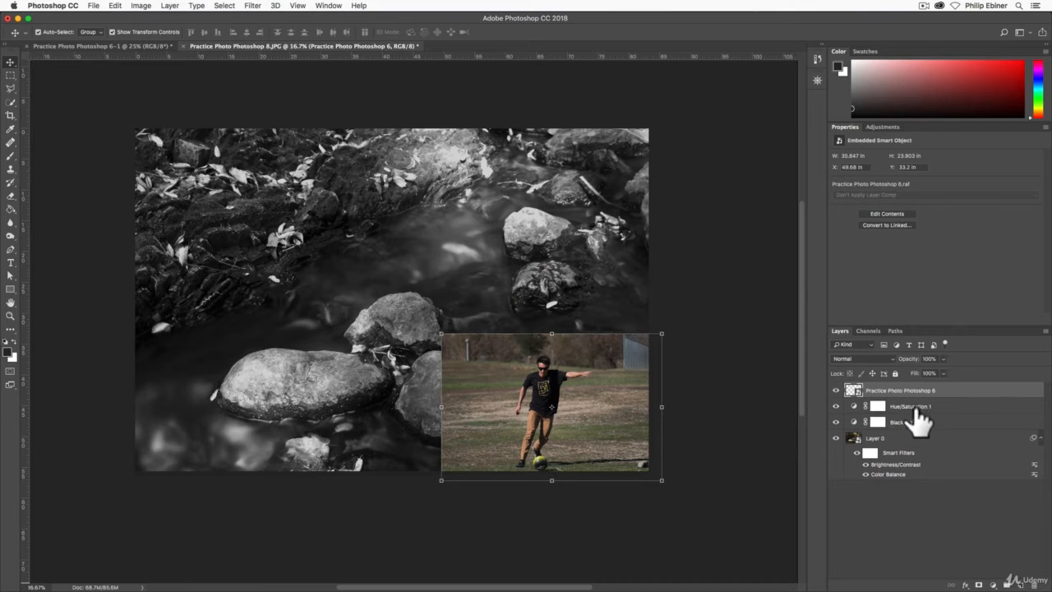
Step: Apply a direct Hue/Saturation image adjustment with saturation +100 to Practice Photo Photoshop 6 as a smart filter
left_click_drag(946, 391, 986, 380)
left_click(141, 6)
mouse_move(148, 38)
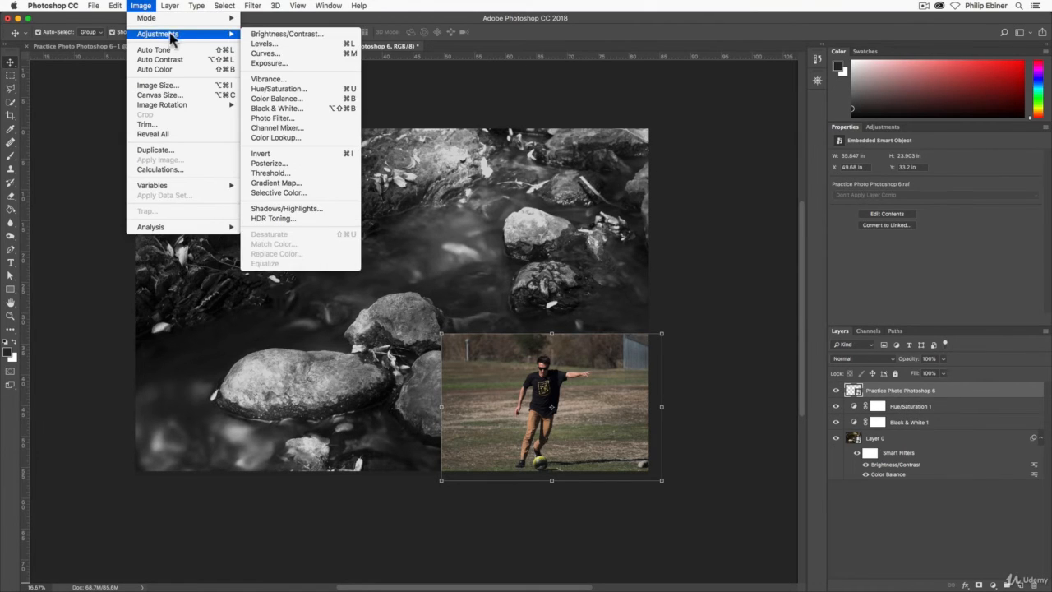
left_click(284, 89)
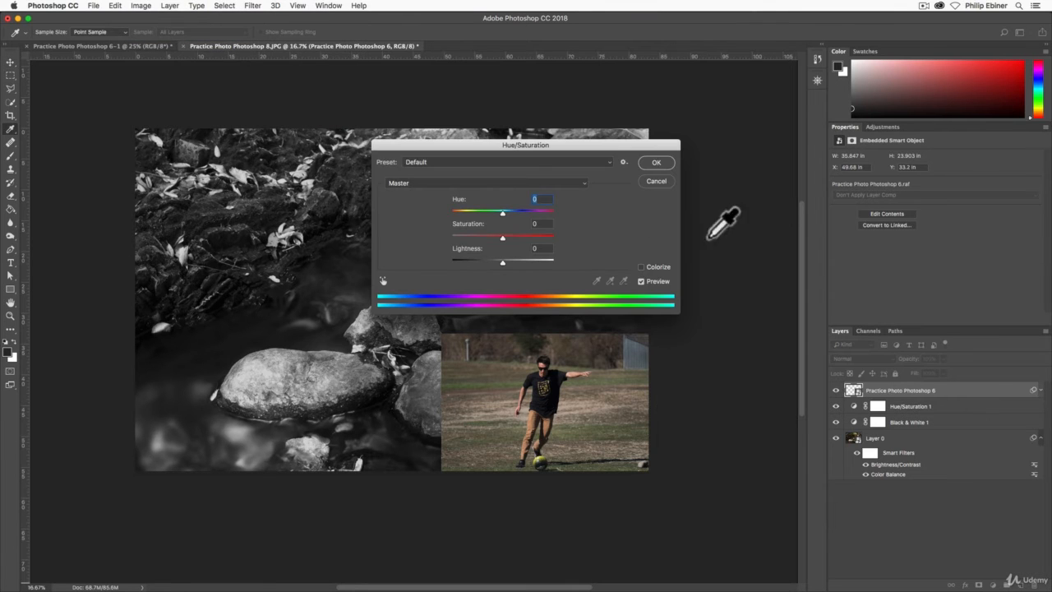
left_click_drag(537, 148, 633, 55)
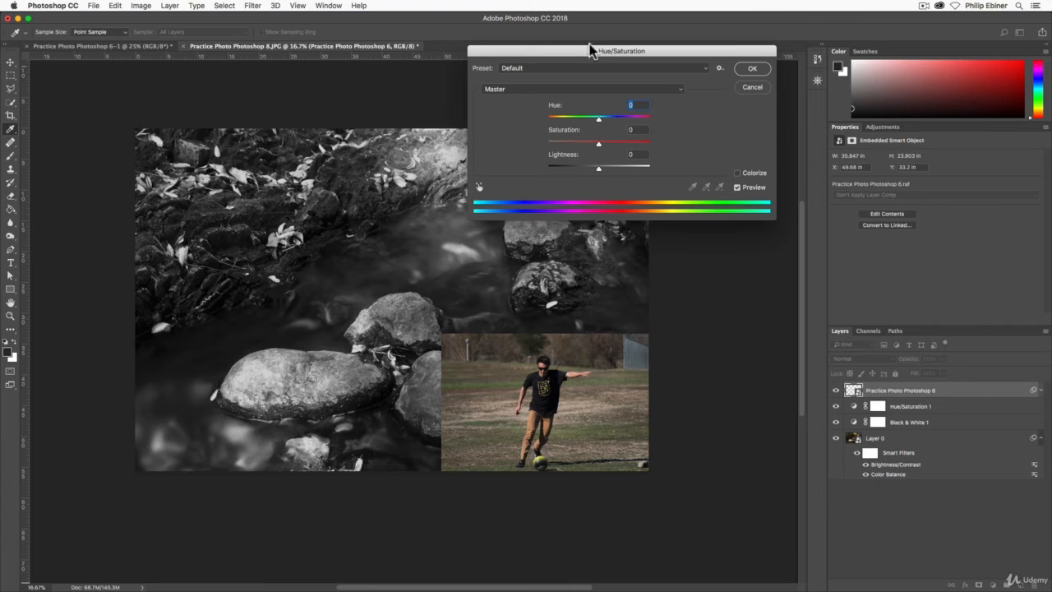
left_click_drag(573, 148, 690, 155)
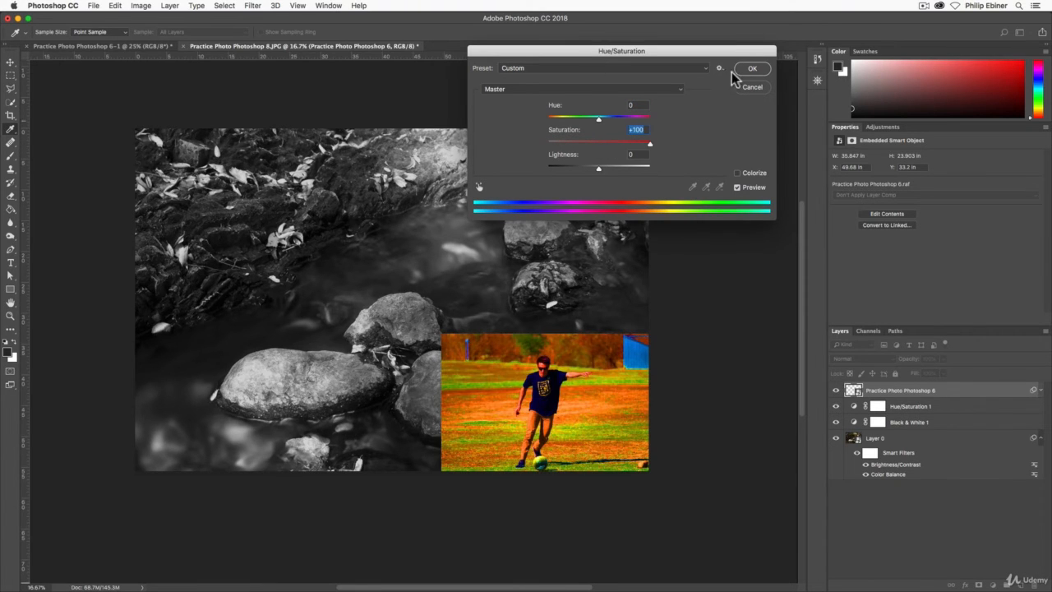
left_click(751, 71)
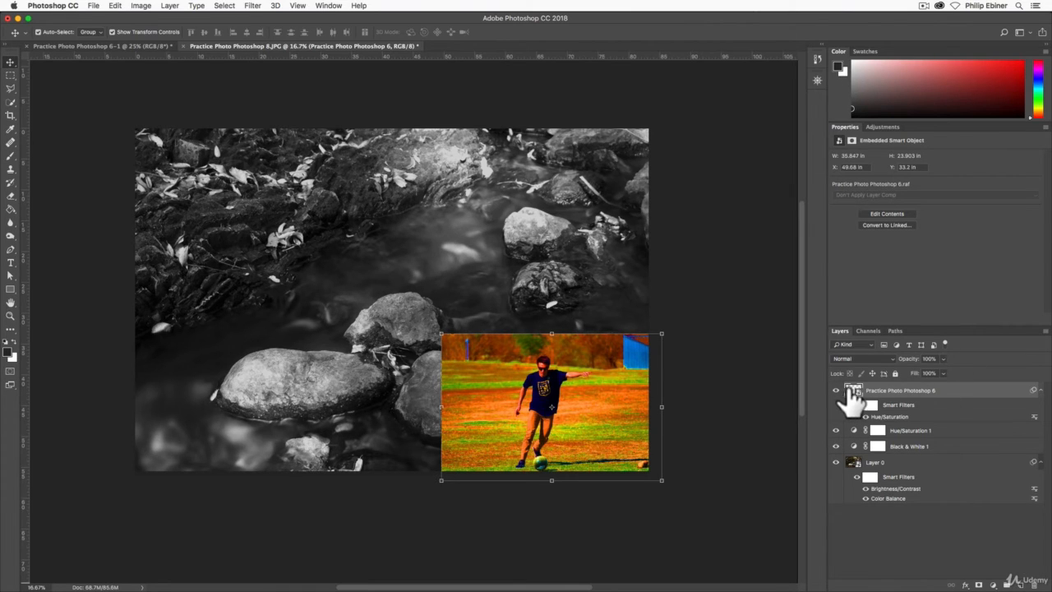
Step: Hide the Practice Photo Photoshop 6 layer and review the settings of the Black & White 1 and Hue/Saturation 1 layers
left_click(837, 390)
left_click(937, 447)
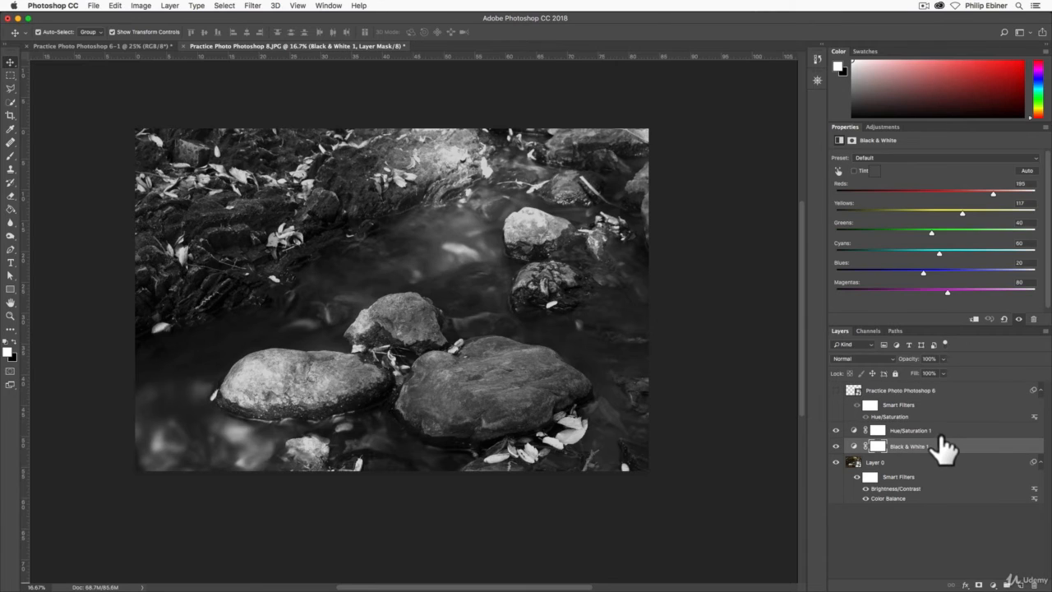
left_click(943, 433)
left_click(938, 447)
left_click(944, 432)
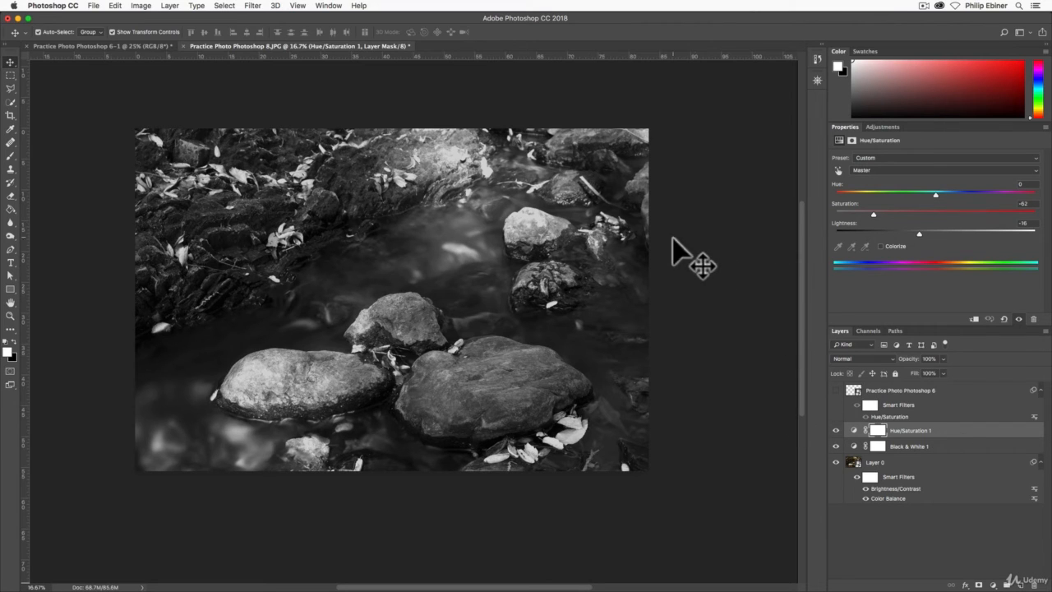
Step: Compare Layer 0 alone with the full adjusted image, and inspect the settings of both adjustment layers again
left_click(838, 462, "alt")
left_click(837, 462, "alt")
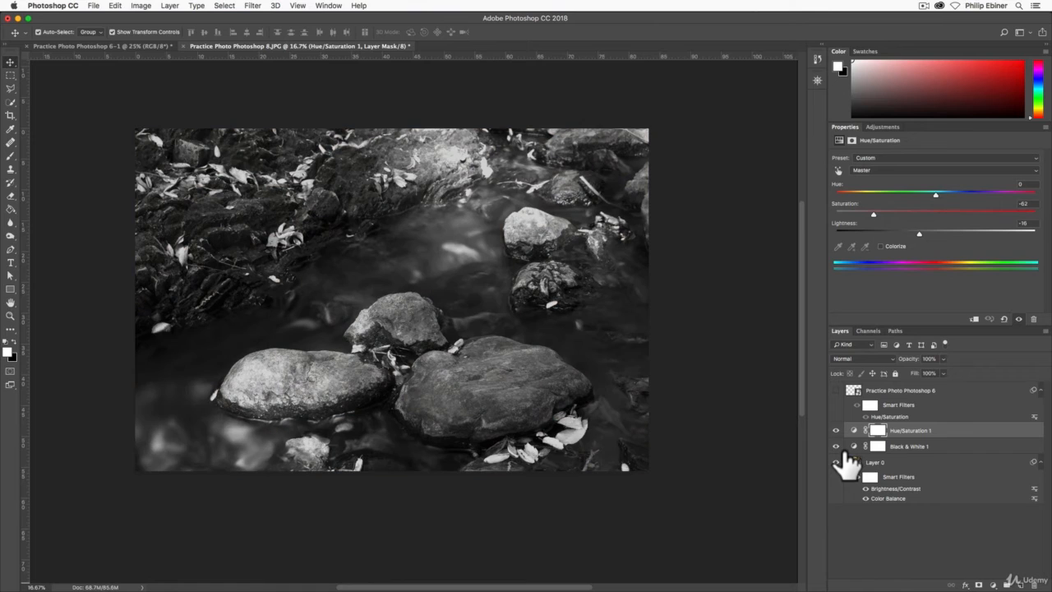
left_click(946, 447)
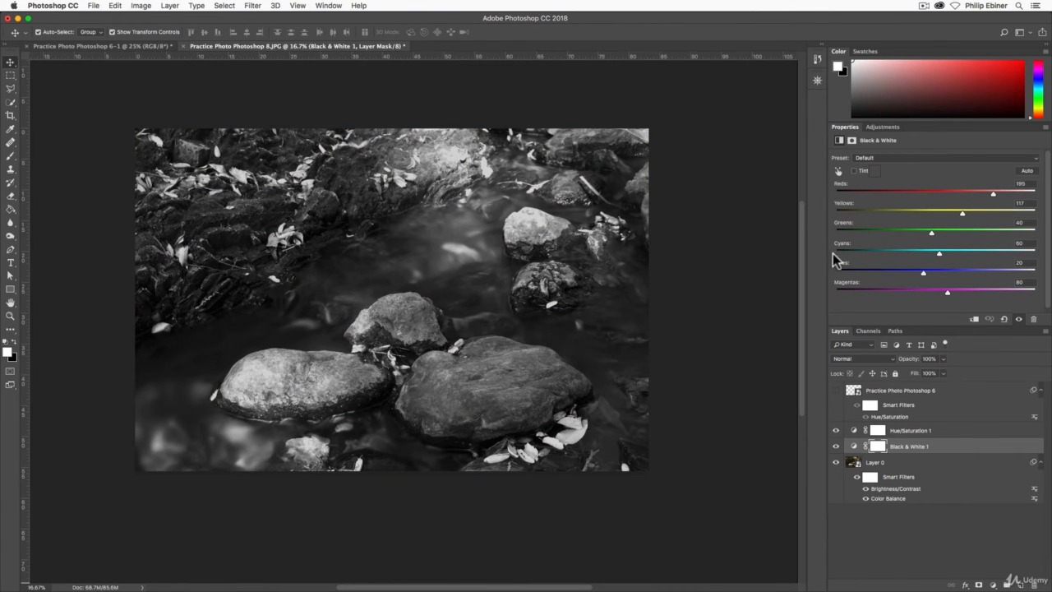
left_click(924, 436)
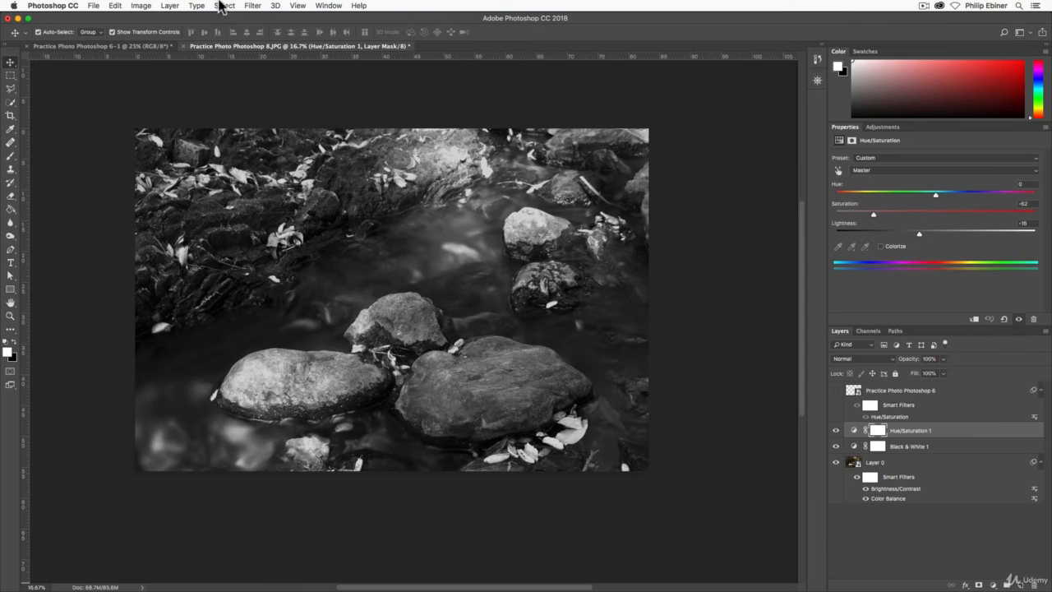
Step: Select Layer 0 and look over its direct image adjustments, such as Hue/Saturation, without applying any
left_click(923, 464)
left_click(140, 6)
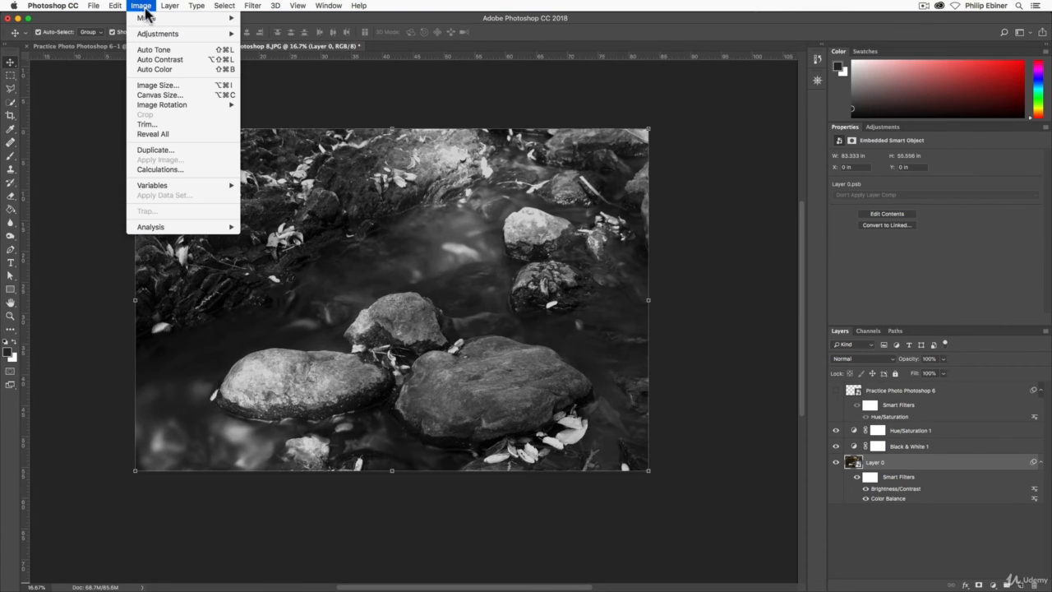
mouse_move(162, 35)
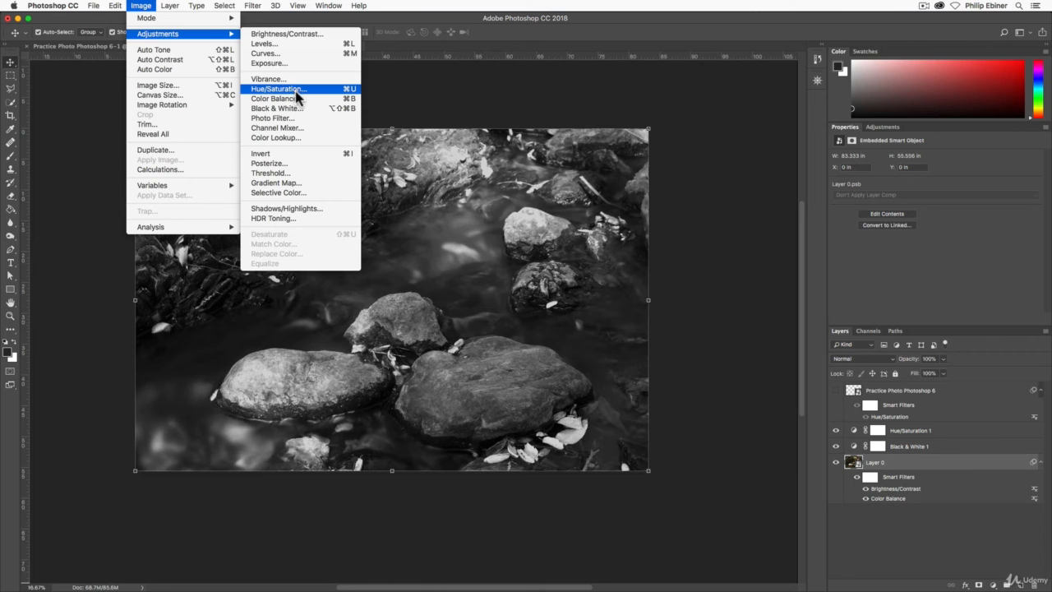
left_click(573, 93)
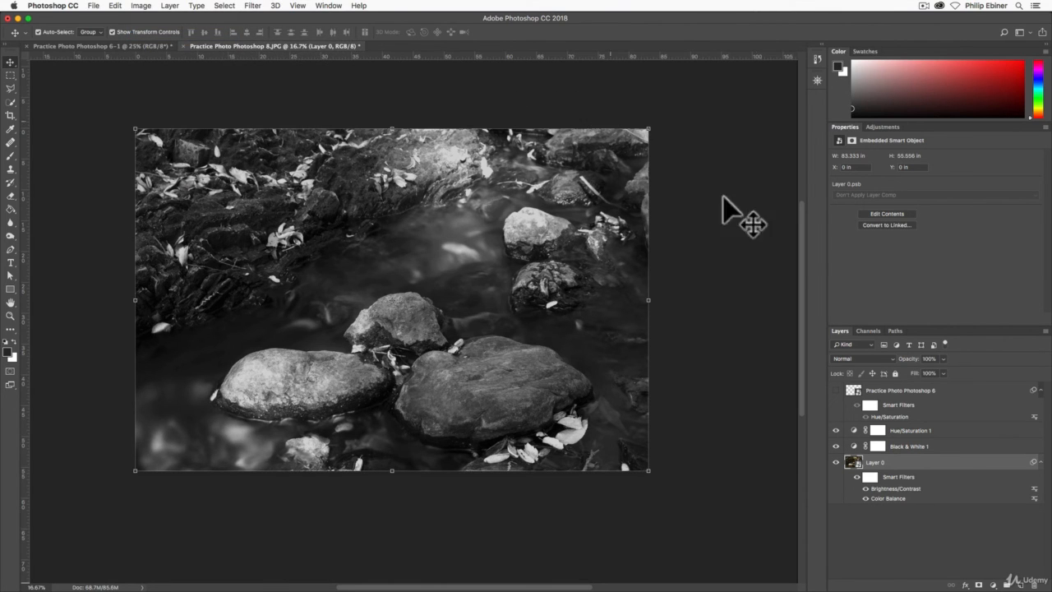